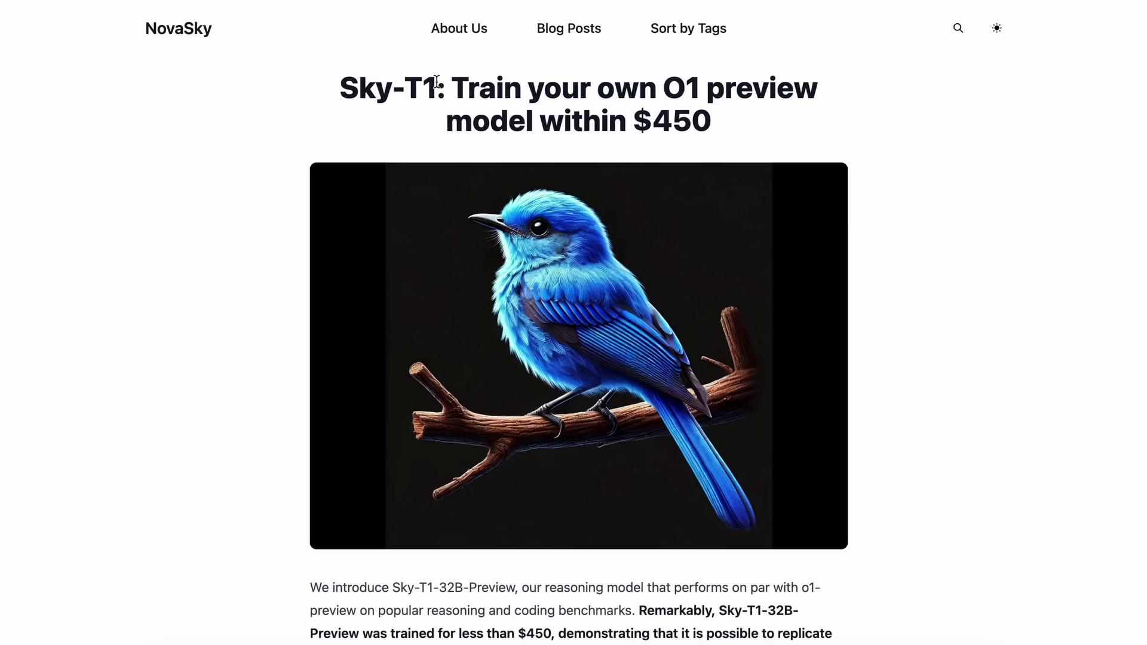
Highlight 'Sky-T1' and 'O1 preview' in the title, then mark the four open-source resource bullets
left_click_drag(436, 82, 346, 81)
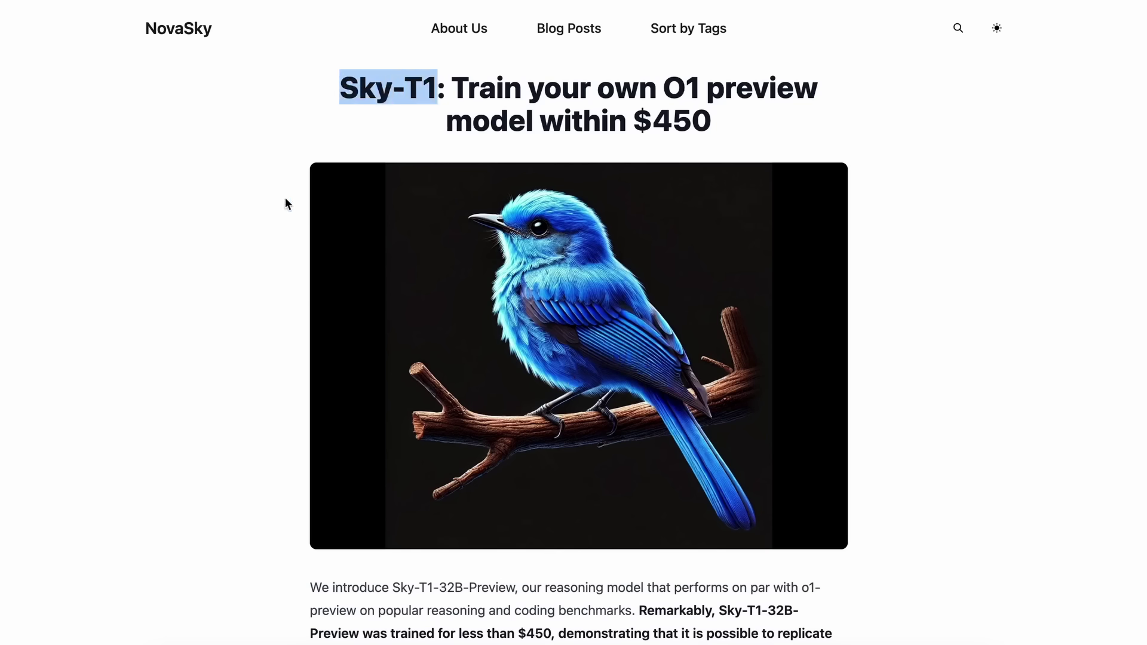
left_click_drag(664, 88, 818, 92)
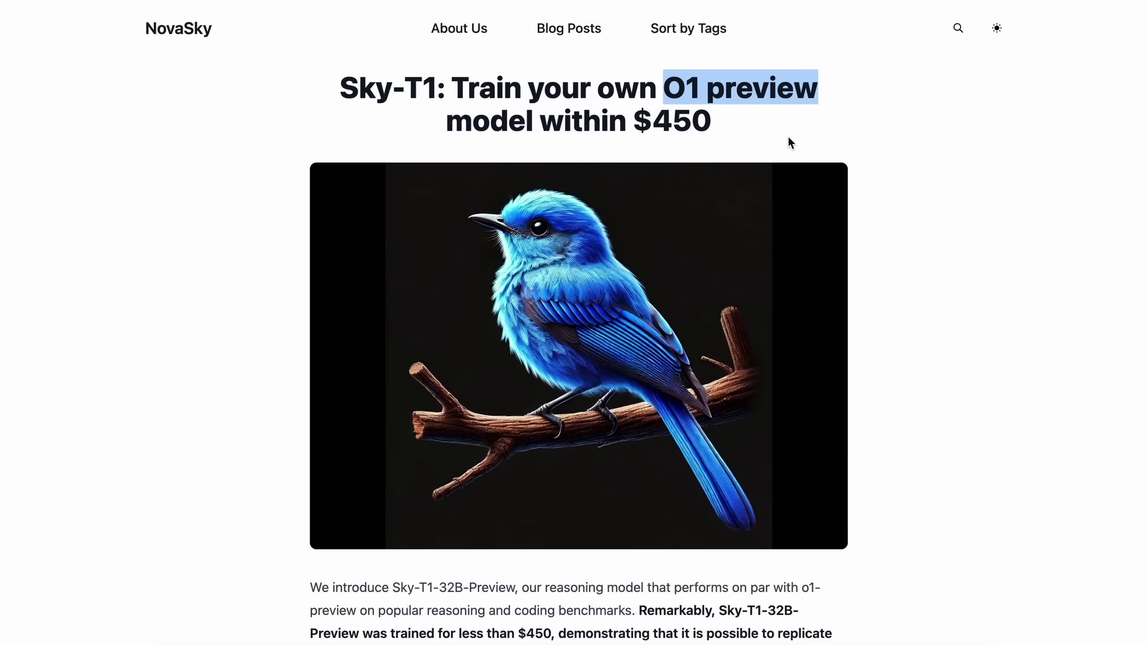
scroll(788, 137, "down", 8)
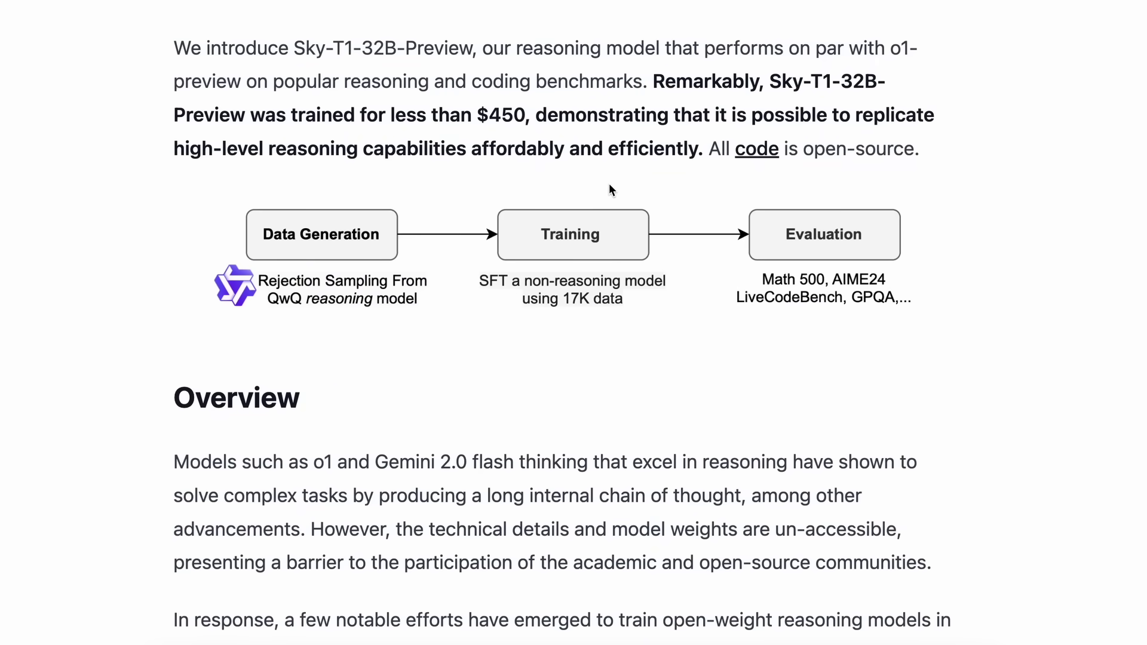
scroll(637, 180, "down", 1)
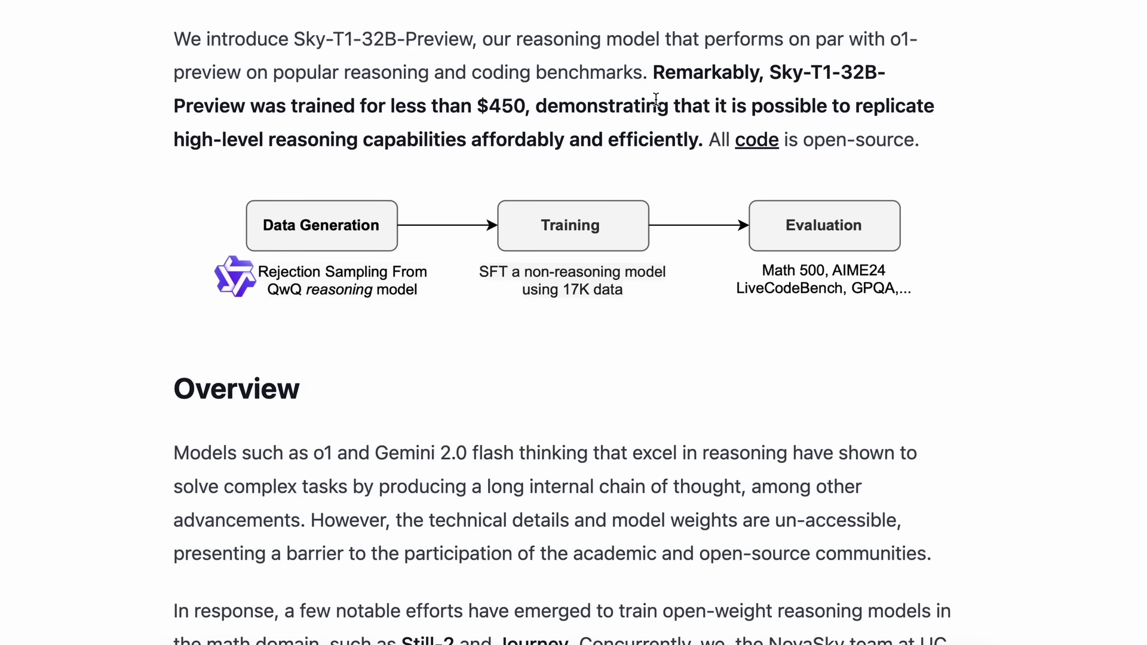
scroll(655, 101, "down", 5)
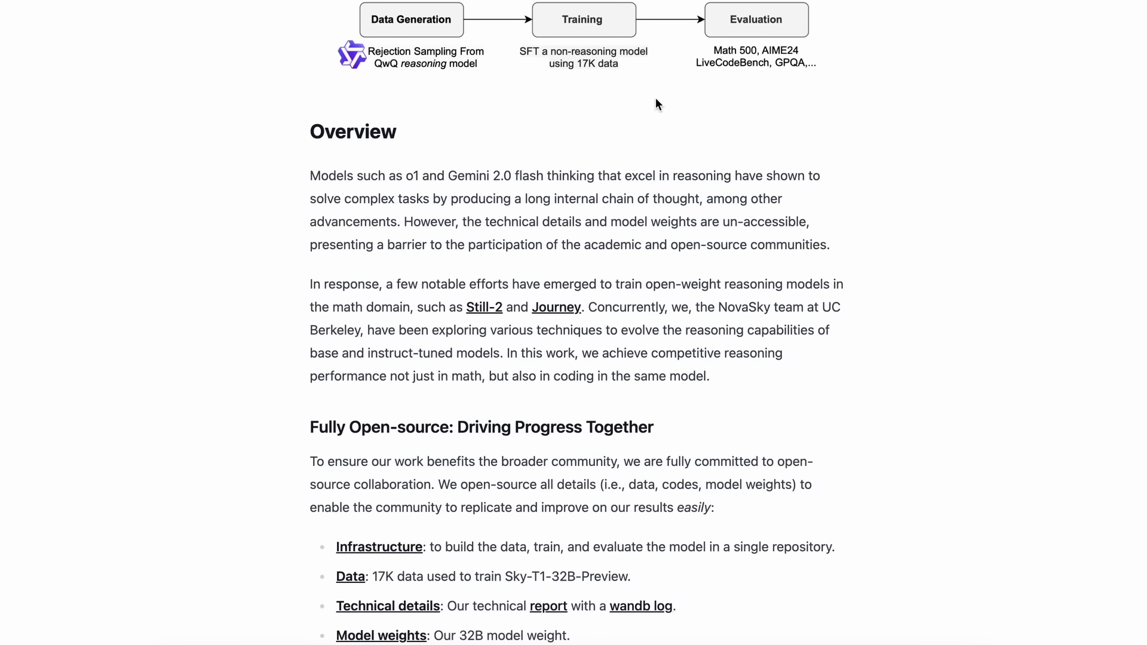
scroll(655, 97, "down", 10)
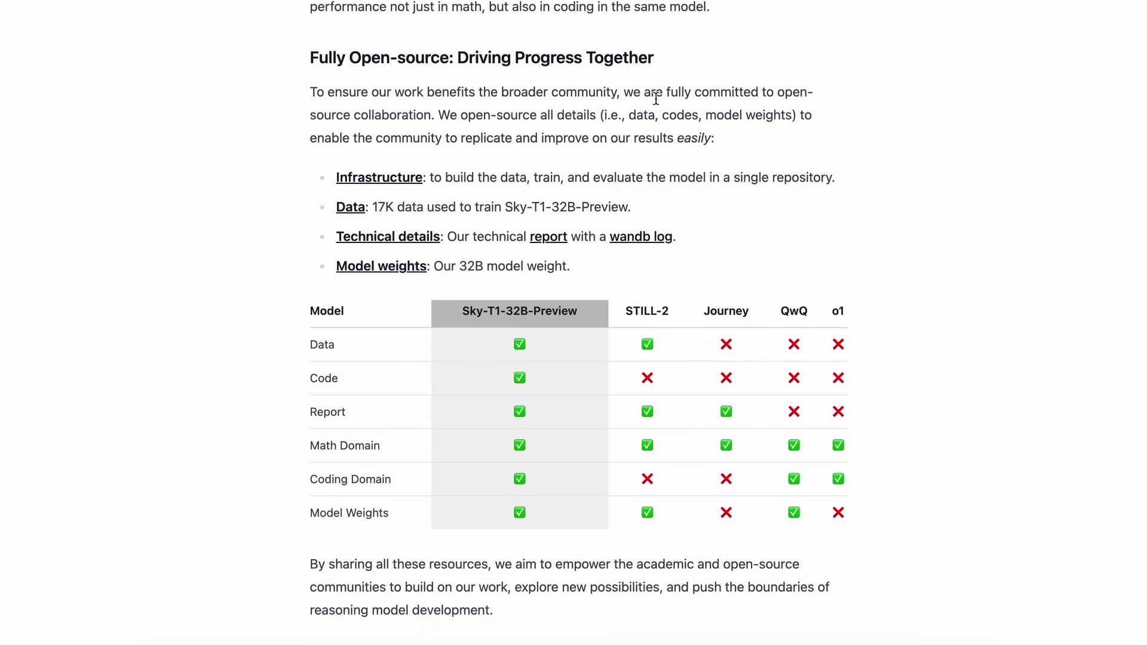
scroll(656, 98, "down", 1)
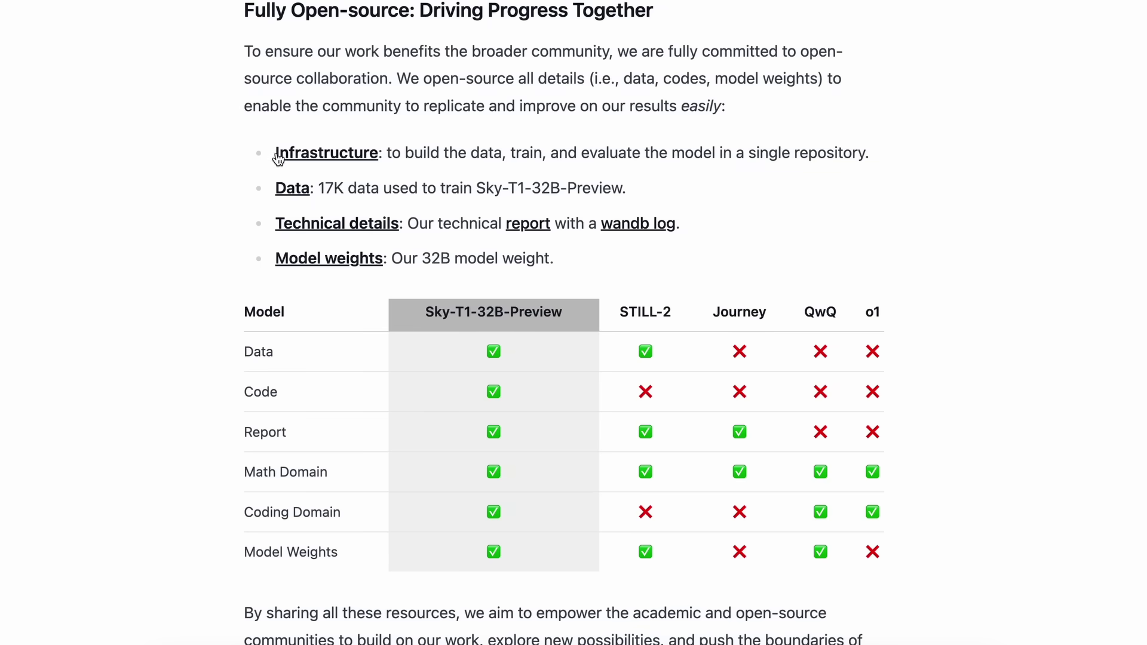
left_click_drag(267, 153, 589, 270)
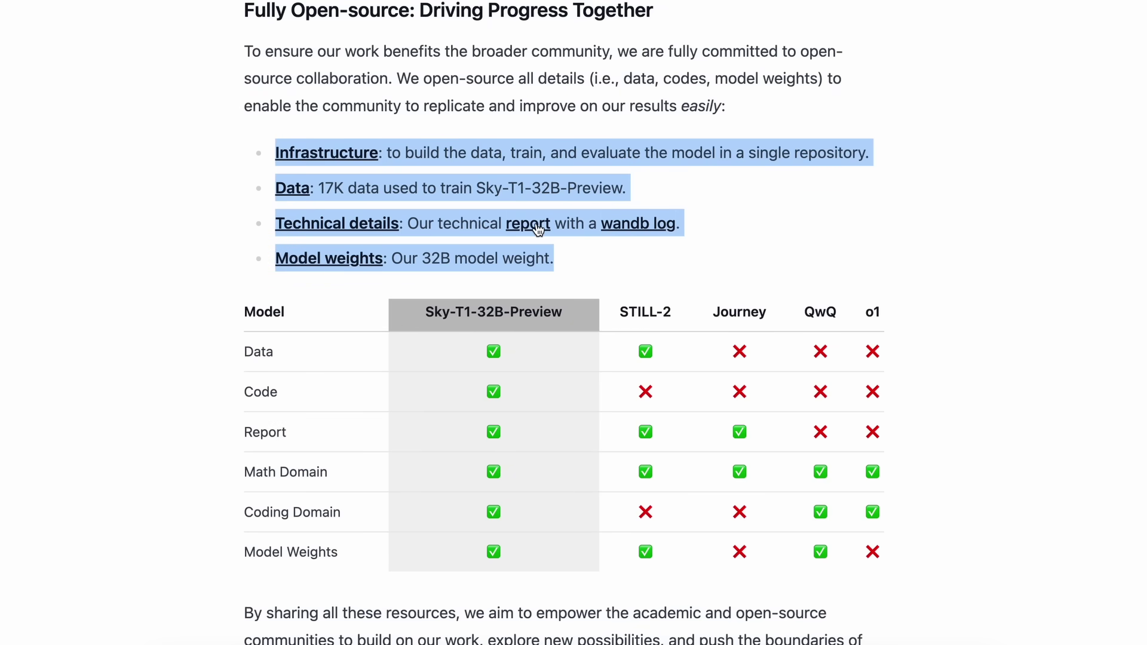
Mark the Rejection Sampling paragraph in the training recipe, then clear the highlight
scroll(572, 196, "down", 10)
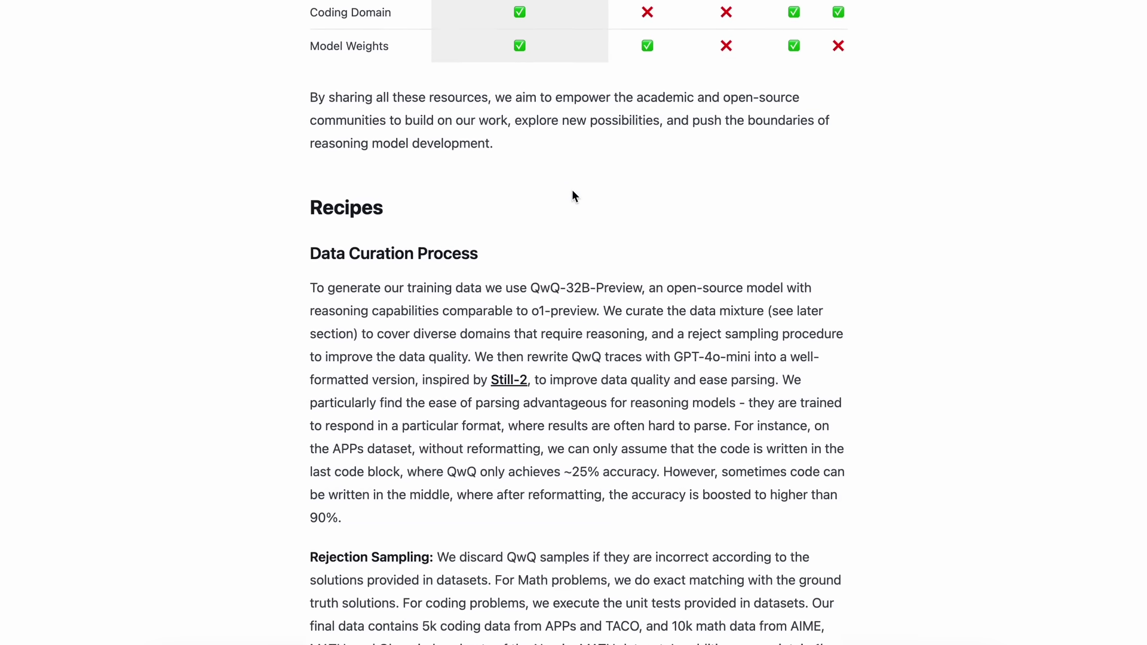
scroll(582, 307, "down", 1)
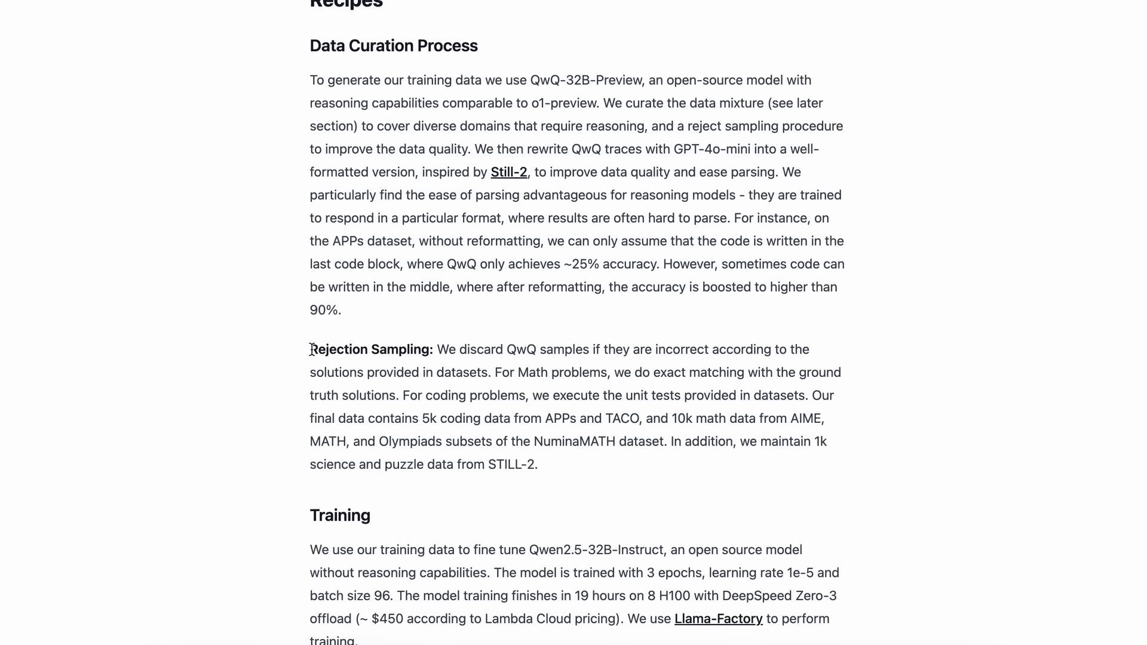
left_click_drag(312, 349, 583, 470)
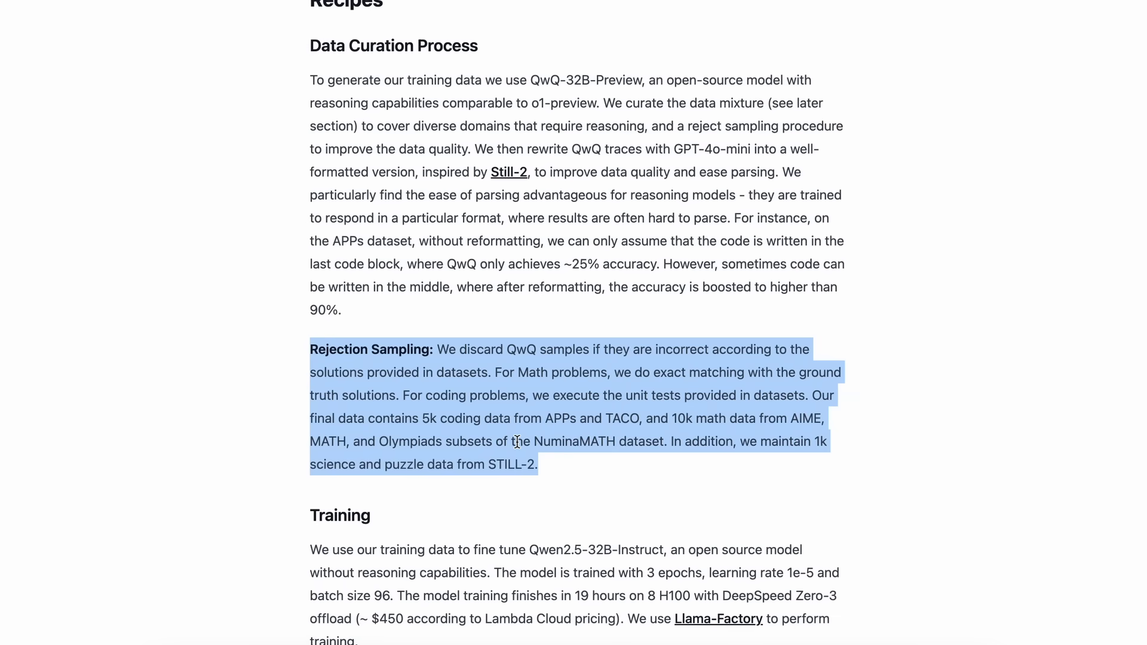
scroll(518, 442, "down", 5)
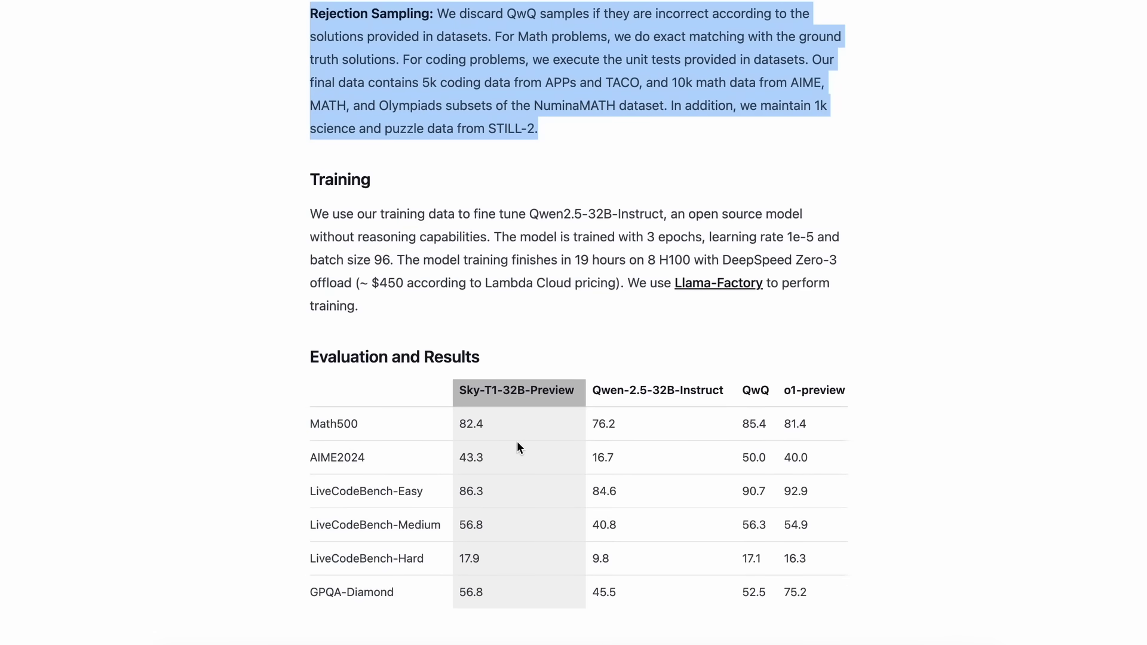
scroll(518, 445, "down", 2)
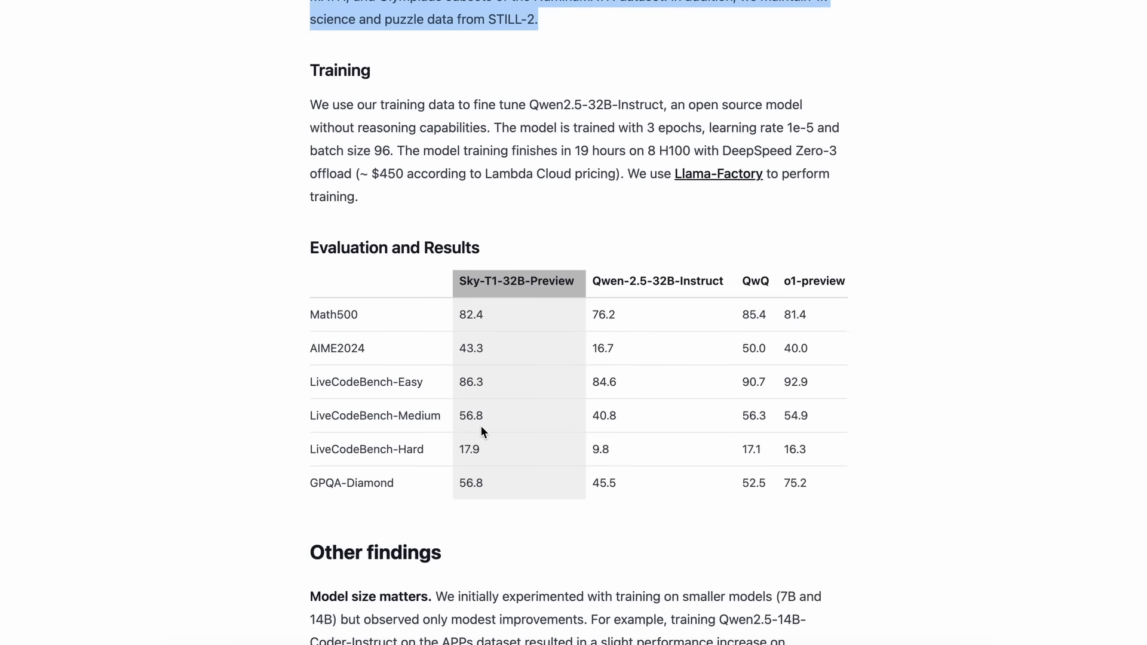
left_click(507, 429)
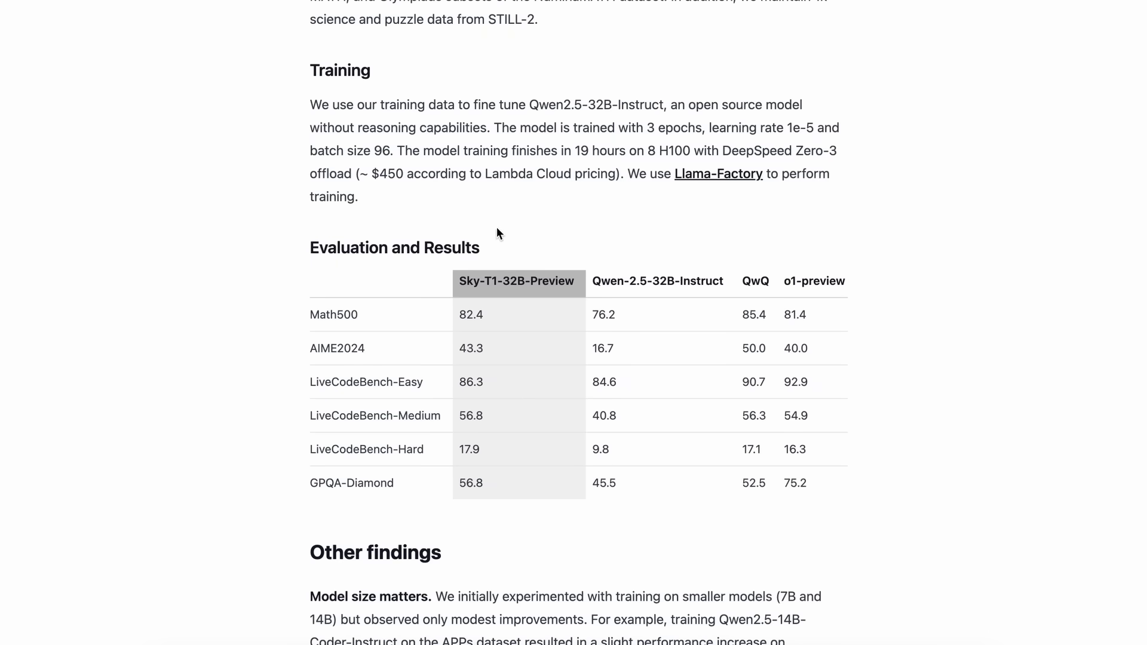
Point out the o1-preview scores in the results table and mark the 'Model size matters' paragraph
scroll(592, 392, "down", 3)
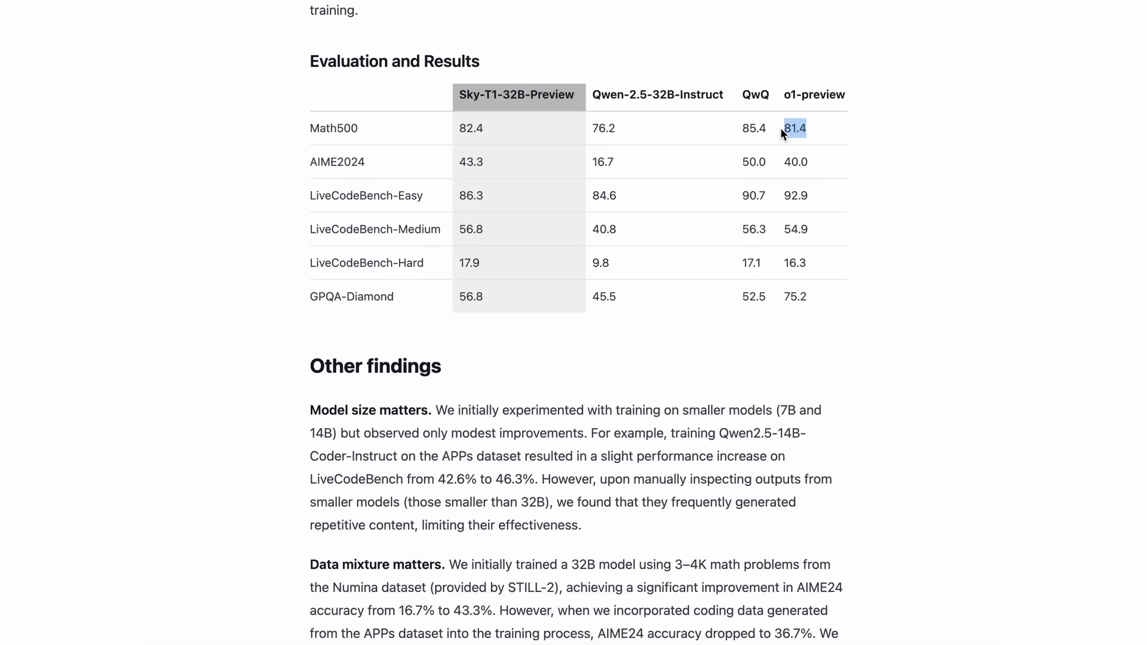
left_click_drag(823, 160, 782, 162)
left_click_drag(811, 205, 784, 208)
left_click_drag(811, 264, 784, 265)
scroll(781, 268, "down", 5)
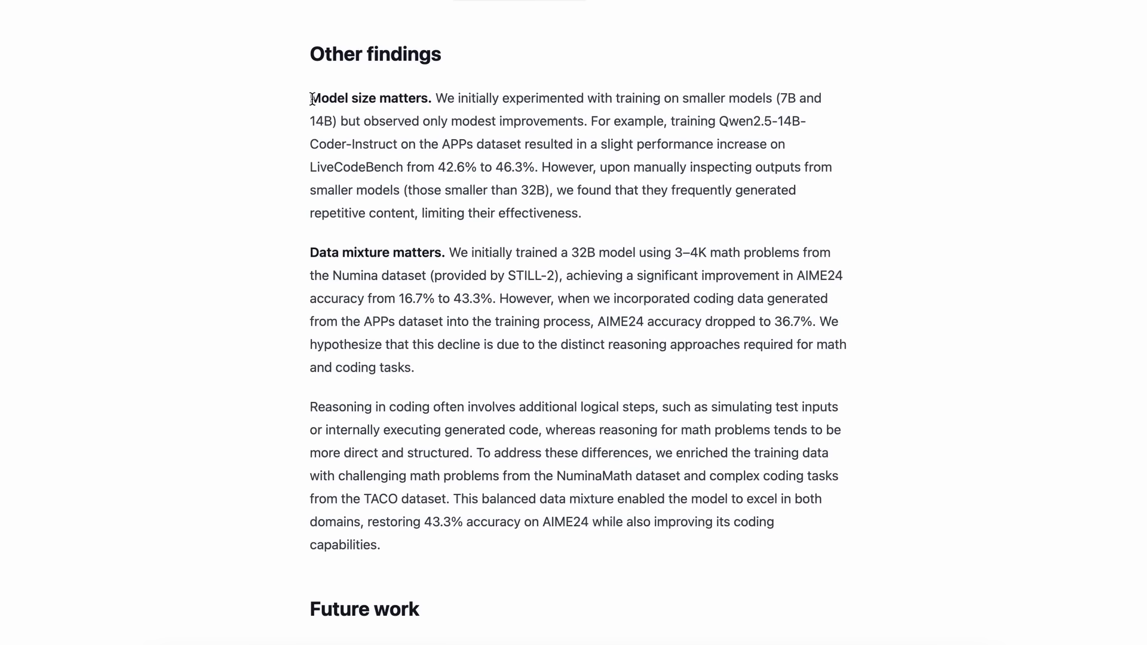
left_click_drag(313, 100, 604, 213)
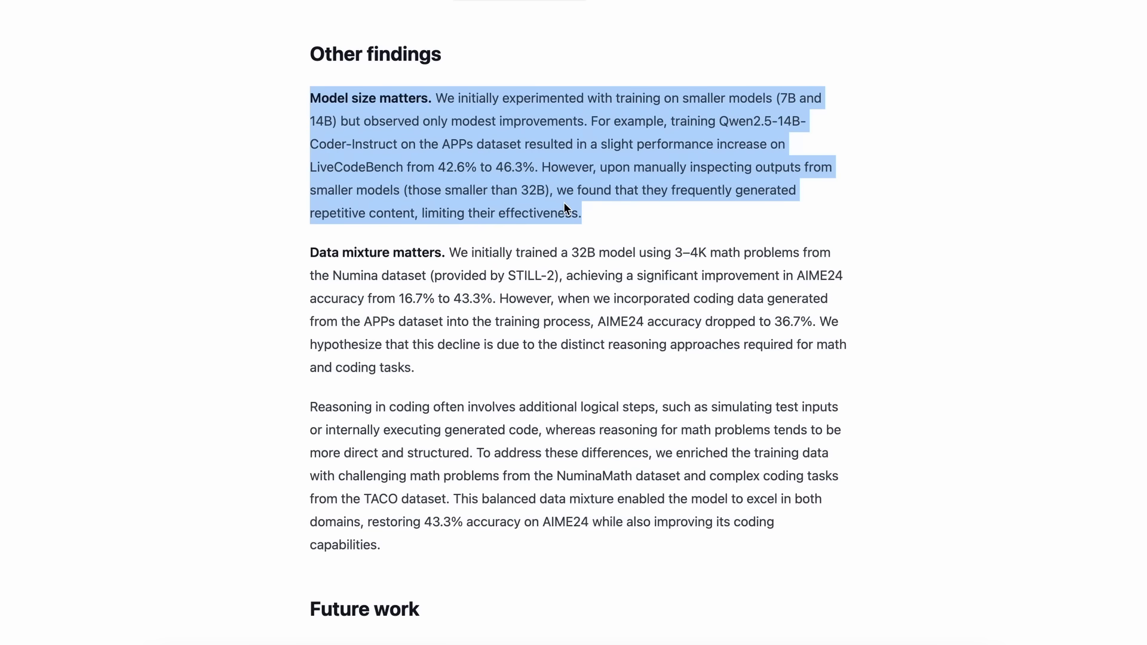
Highlight the $450 training cost, then return up toward the article title
scroll(484, 373, "down", 5)
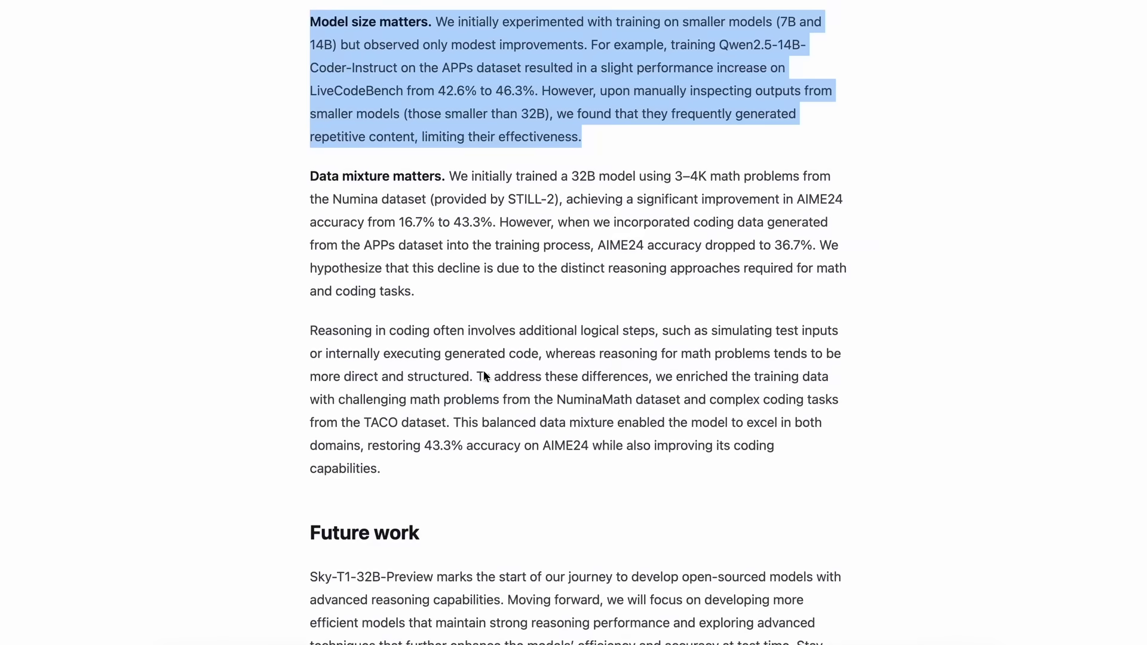
scroll(482, 370, "down", 2)
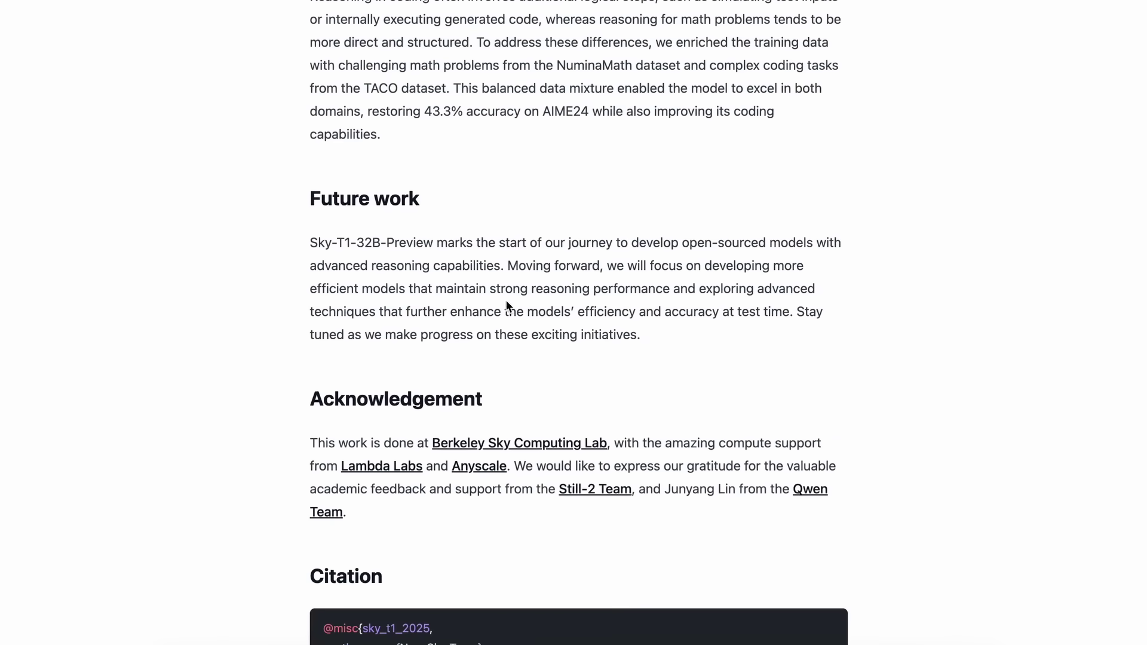
scroll(519, 303, "up", 15)
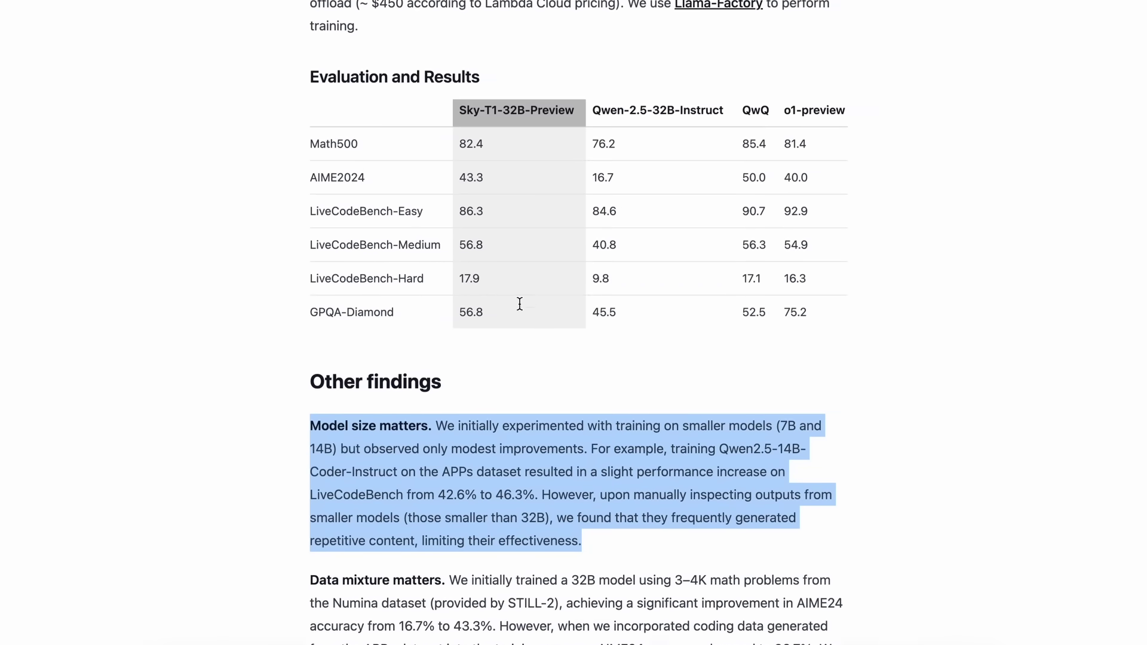
scroll(520, 306, "up", 2)
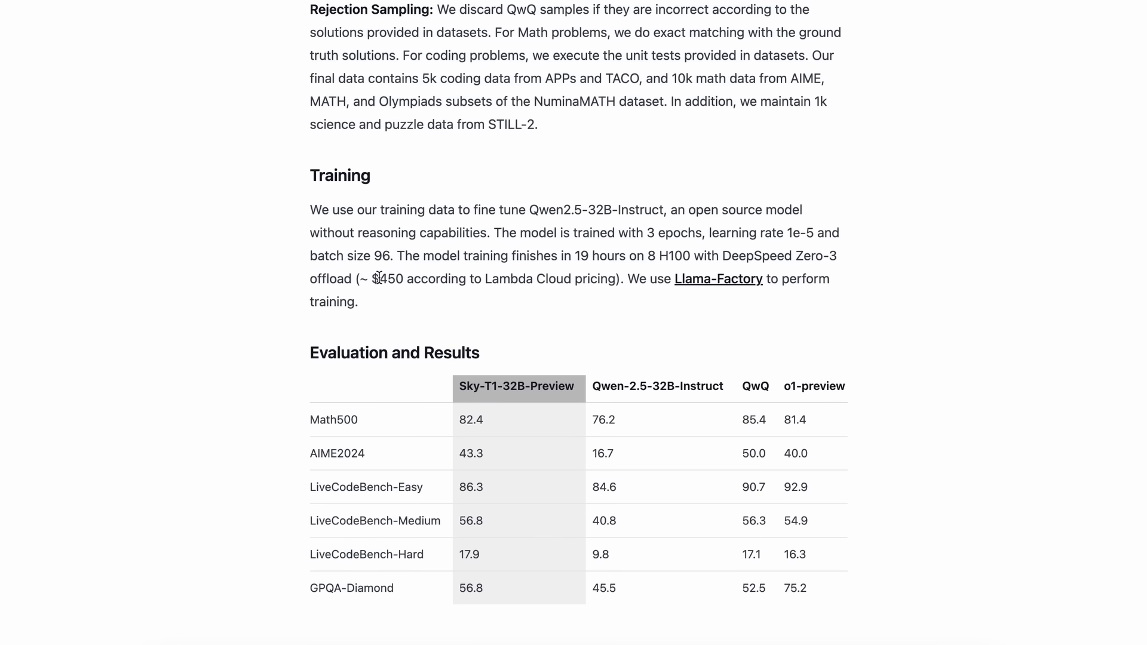
left_click_drag(373, 278, 408, 283)
left_click(396, 307)
scroll(460, 187, "up", 2)
scroll(460, 188, "up", 20)
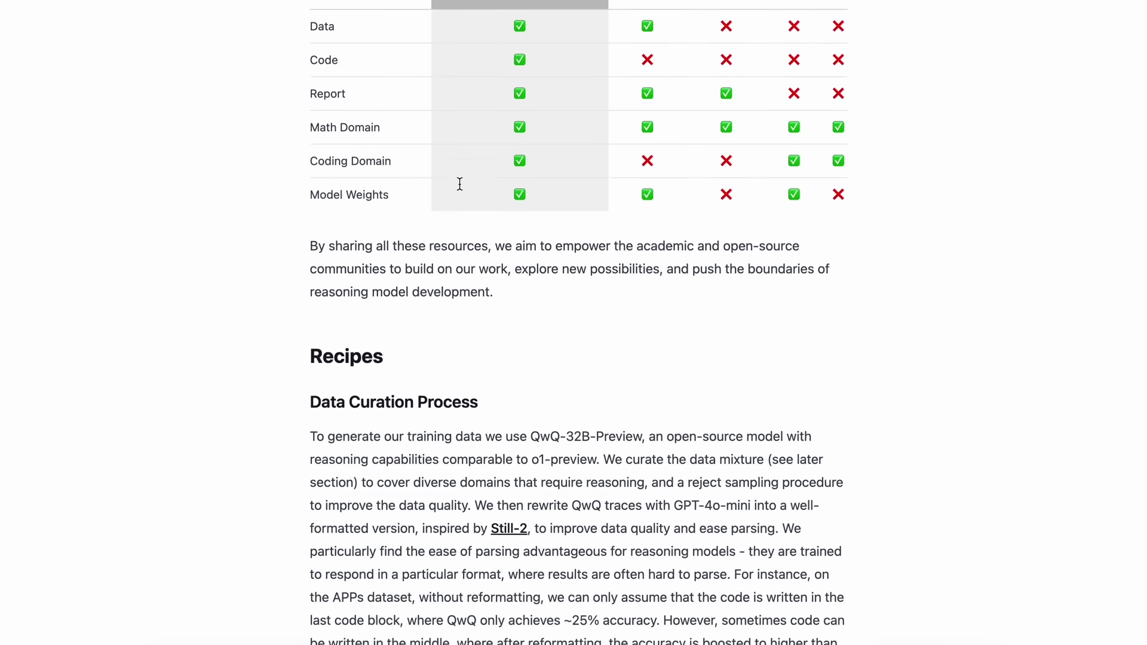
scroll(460, 188, "up", 16)
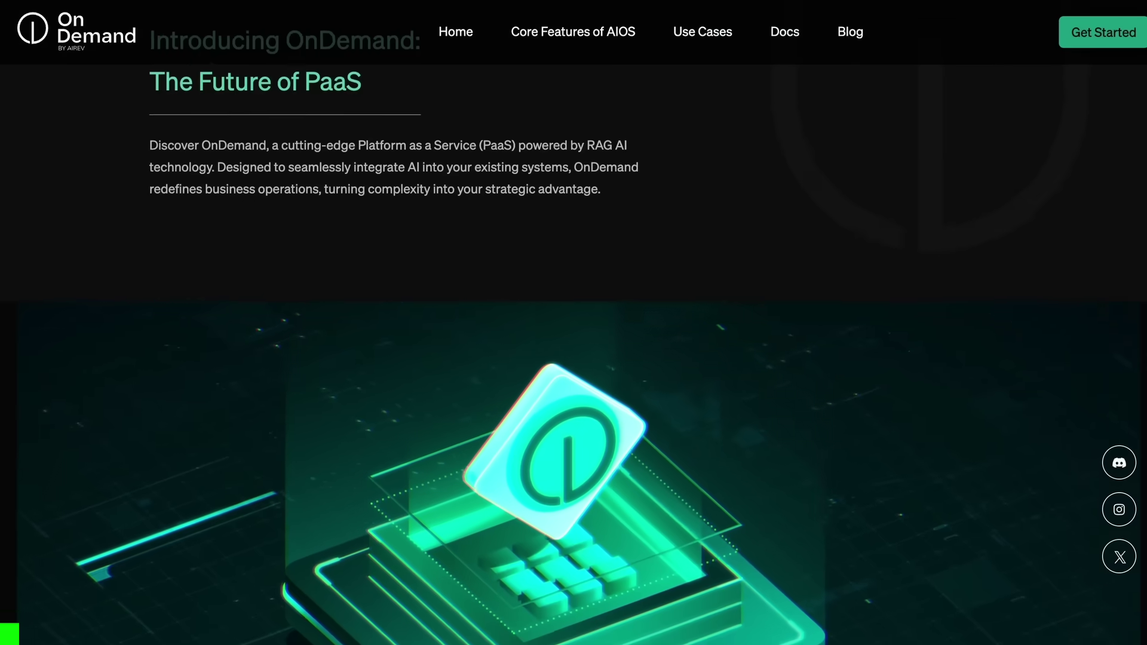
scroll(574, 323, "down", 20)
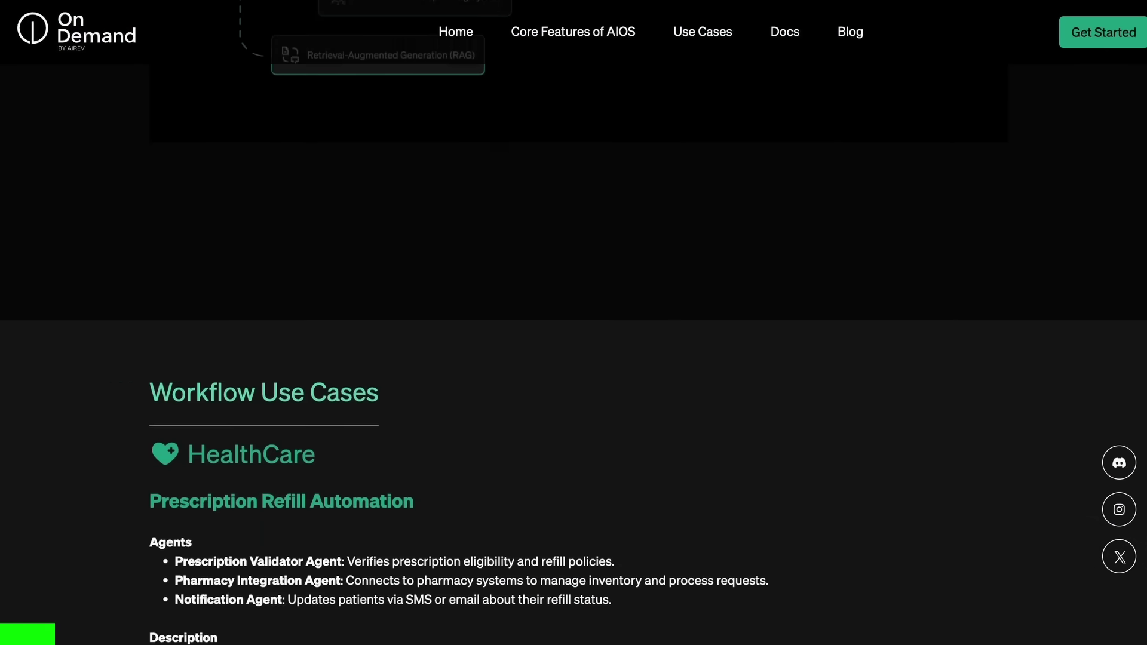
scroll(573, 323, "down", 20)
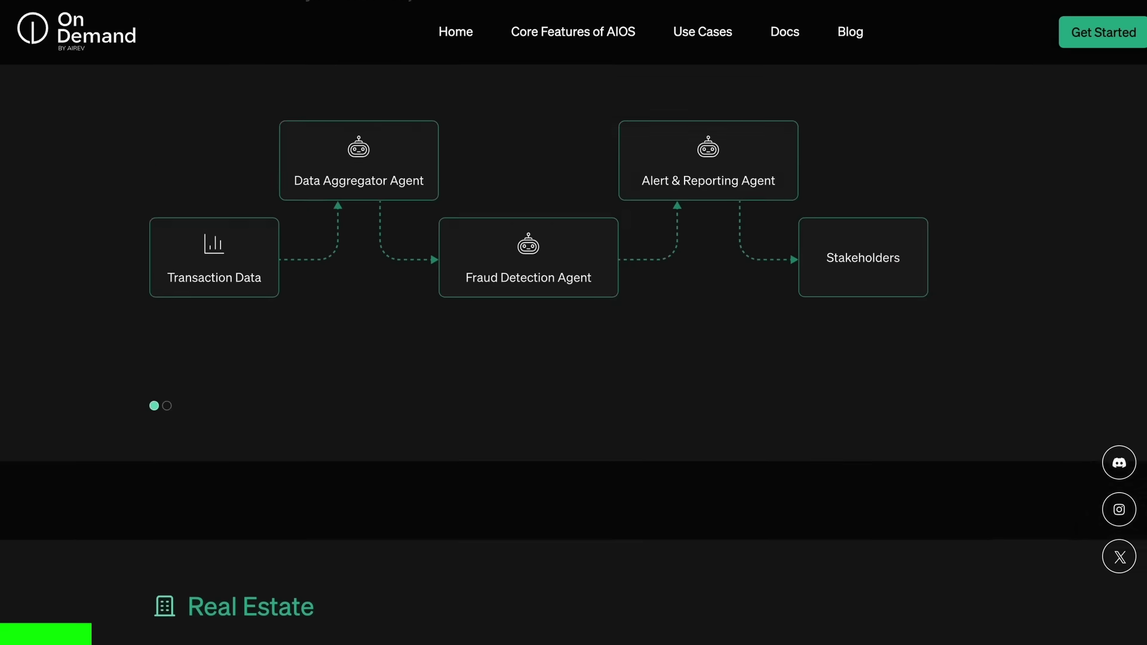
scroll(574, 323, "down", 20)
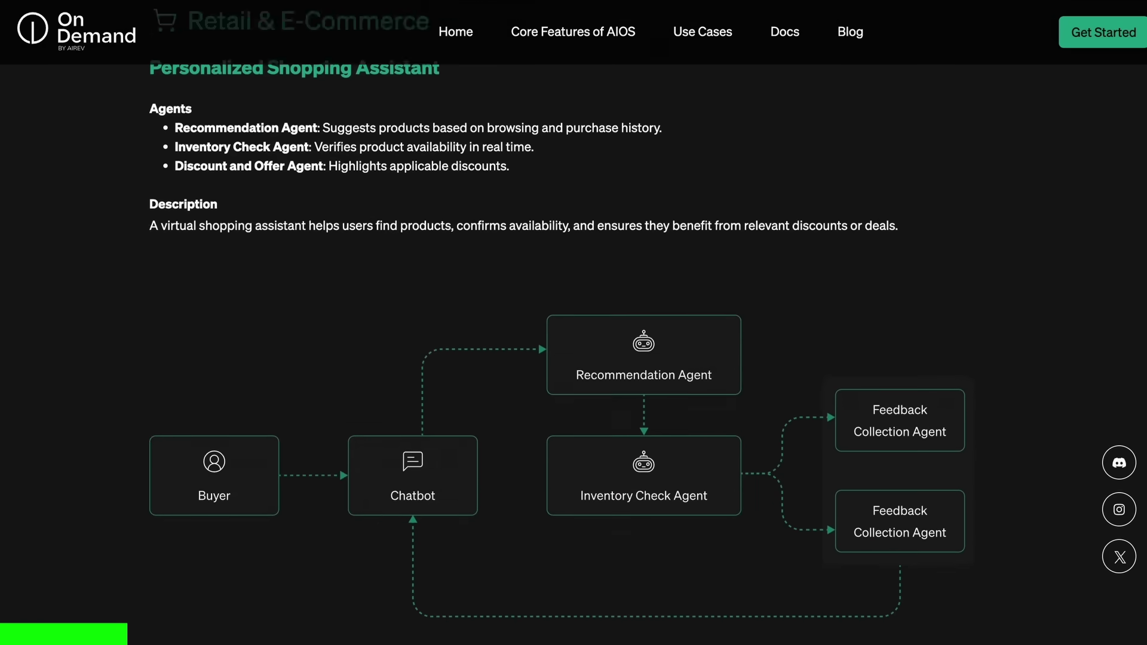
scroll(573, 322, "down", 20)
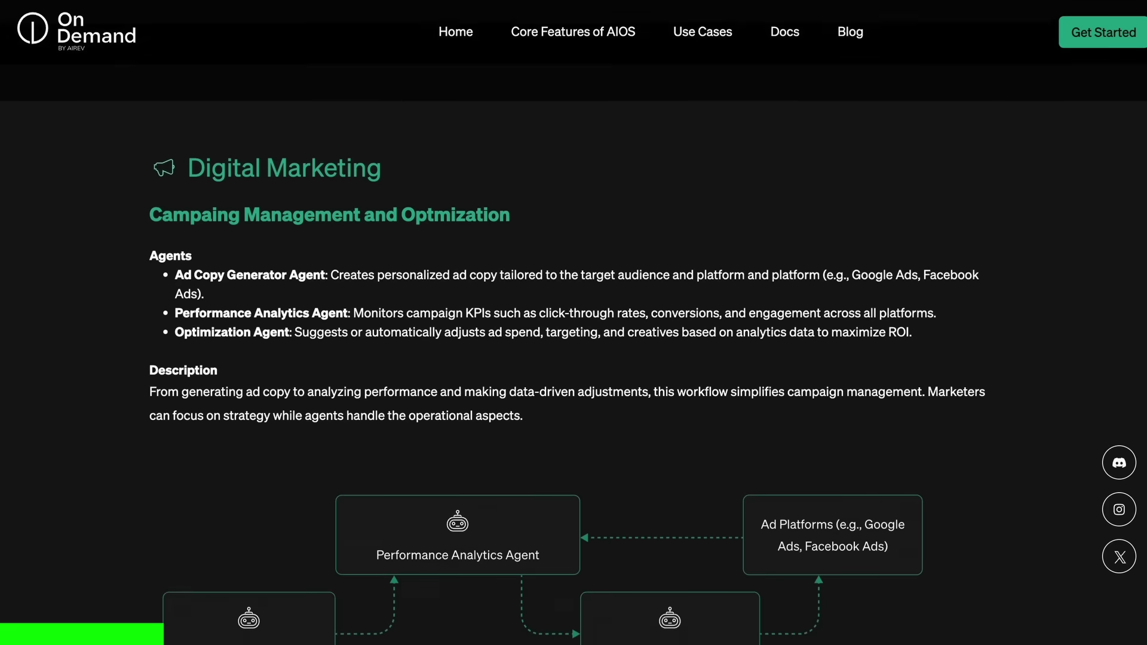
scroll(573, 322, "down", 6)
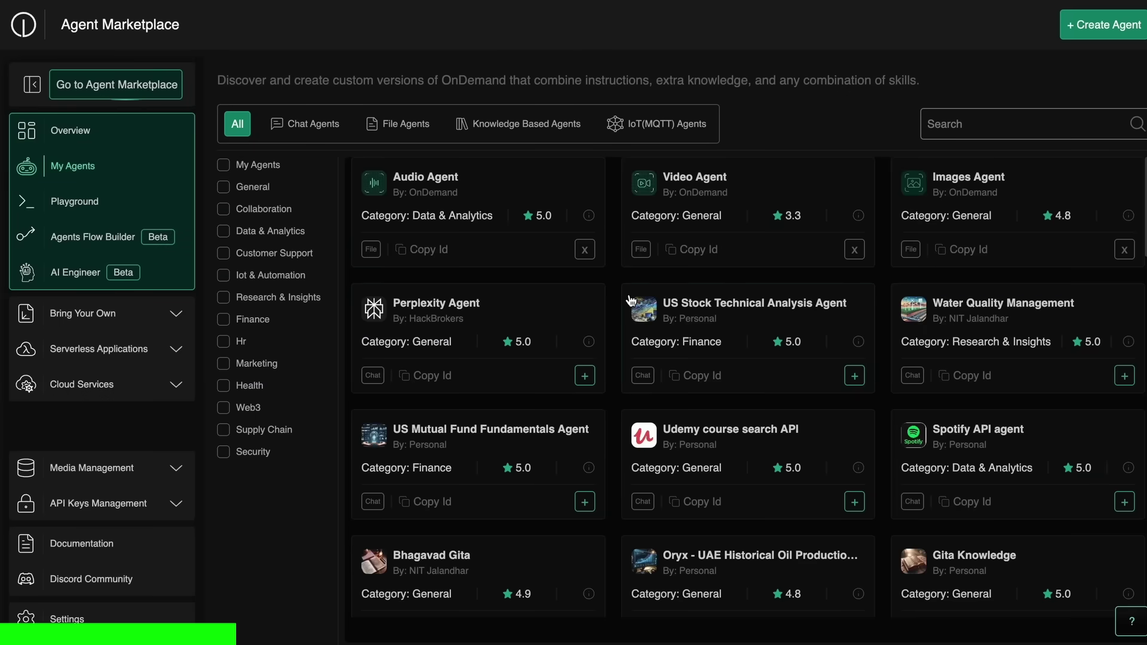
scroll(631, 300, "down", 8)
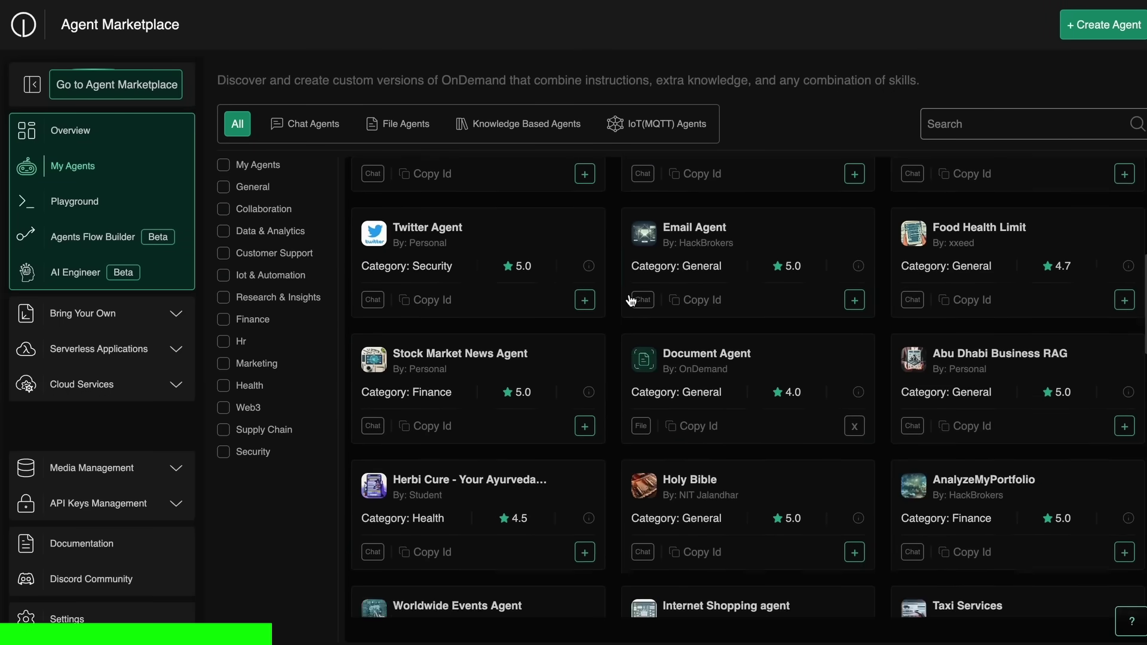
scroll(631, 299, "down", 6)
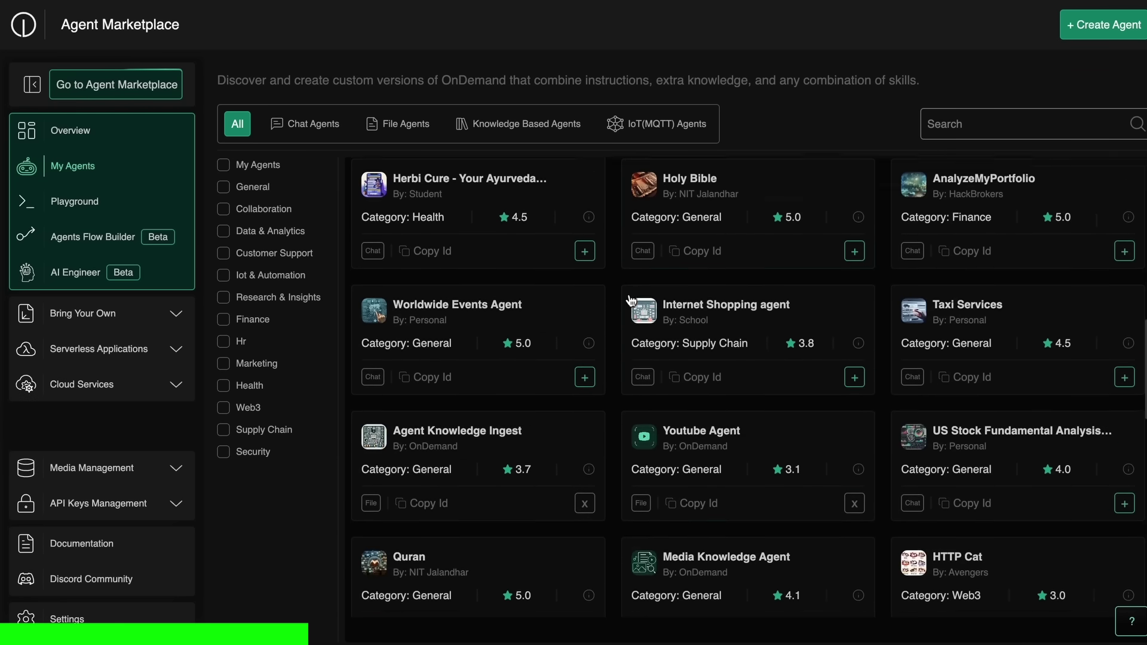
scroll(631, 299, "down", 7)
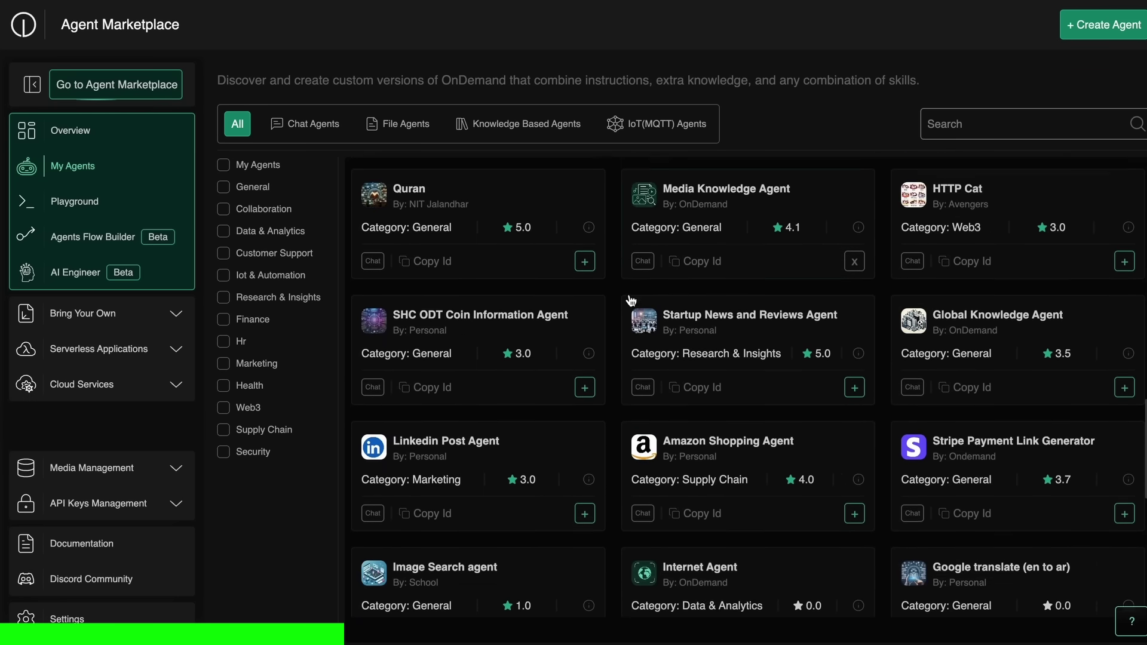
scroll(631, 300, "down", 4)
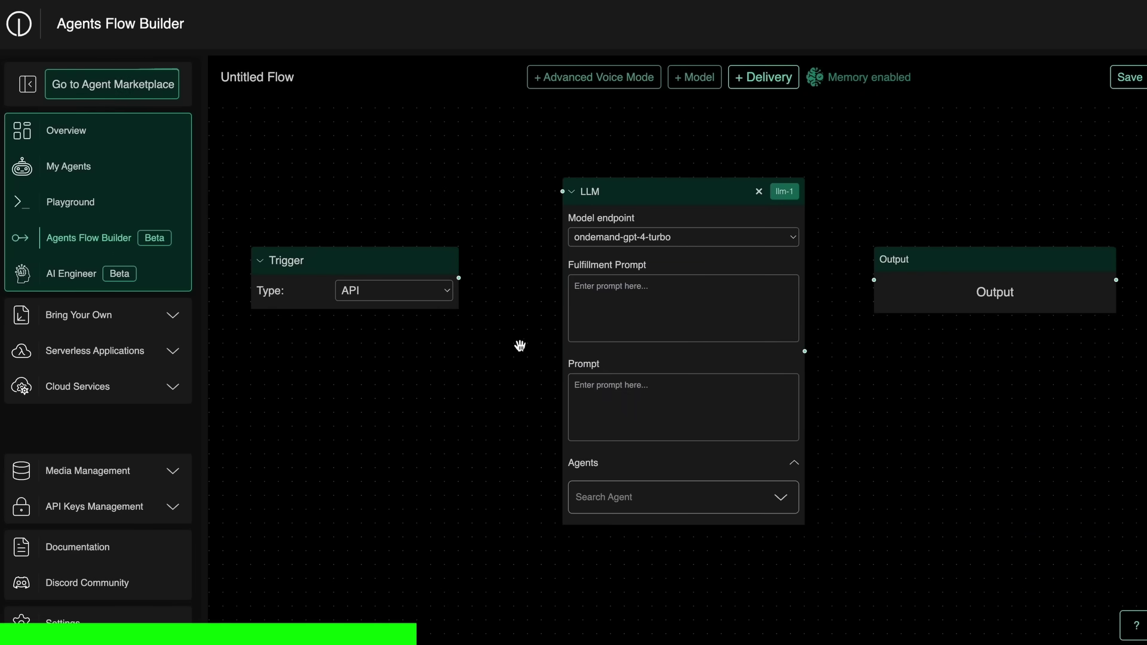
Connect Trigger to LLM to Output and choose claude-3-5-sonnet-v2 as the LLM model
left_click_drag(459, 278, 562, 192)
left_click_drag(805, 351, 875, 280)
left_click(746, 242)
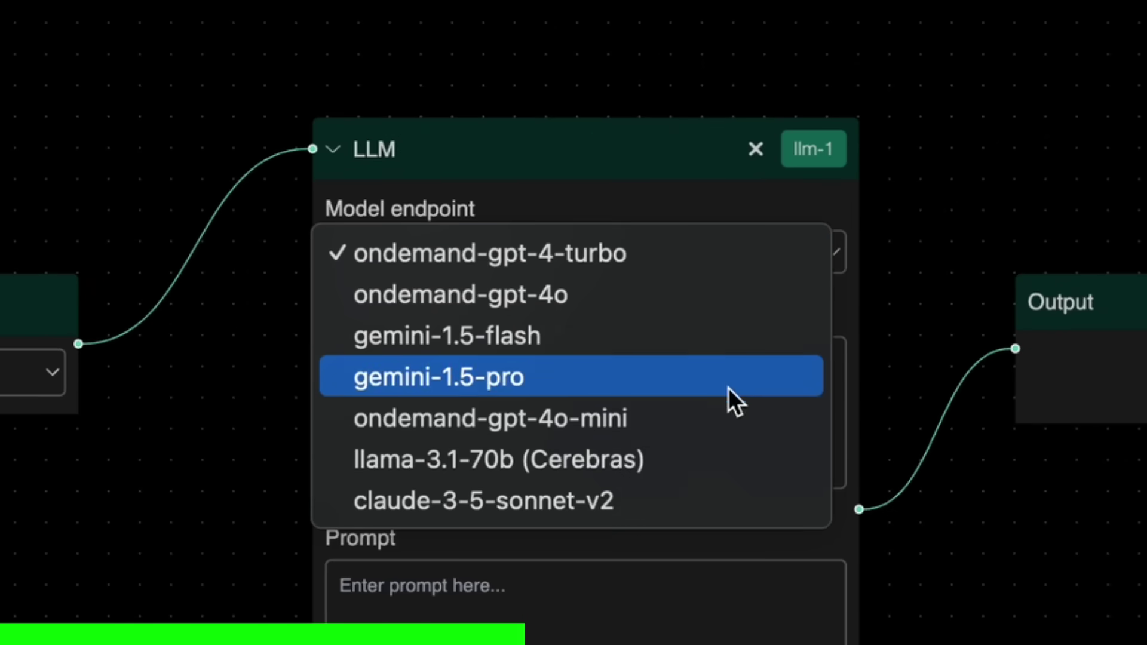
left_click(741, 491)
scroll(734, 487, "down", 5)
left_click(722, 496)
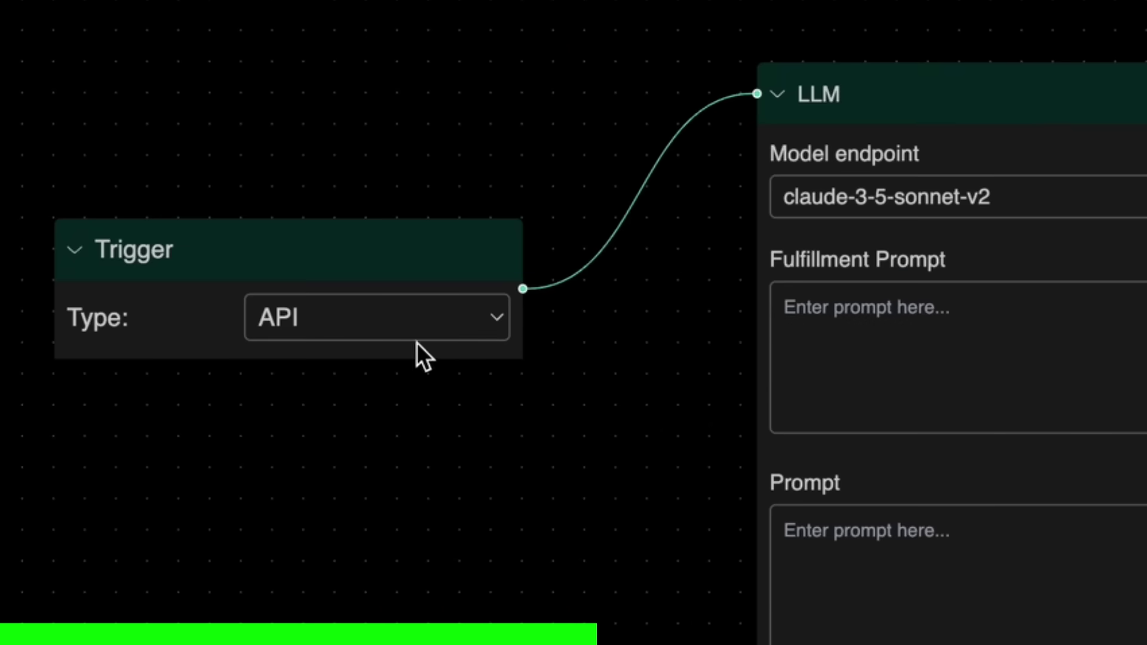
Set the trigger type to Cron and bring up the Delivery options
left_click(394, 332)
left_click(368, 374)
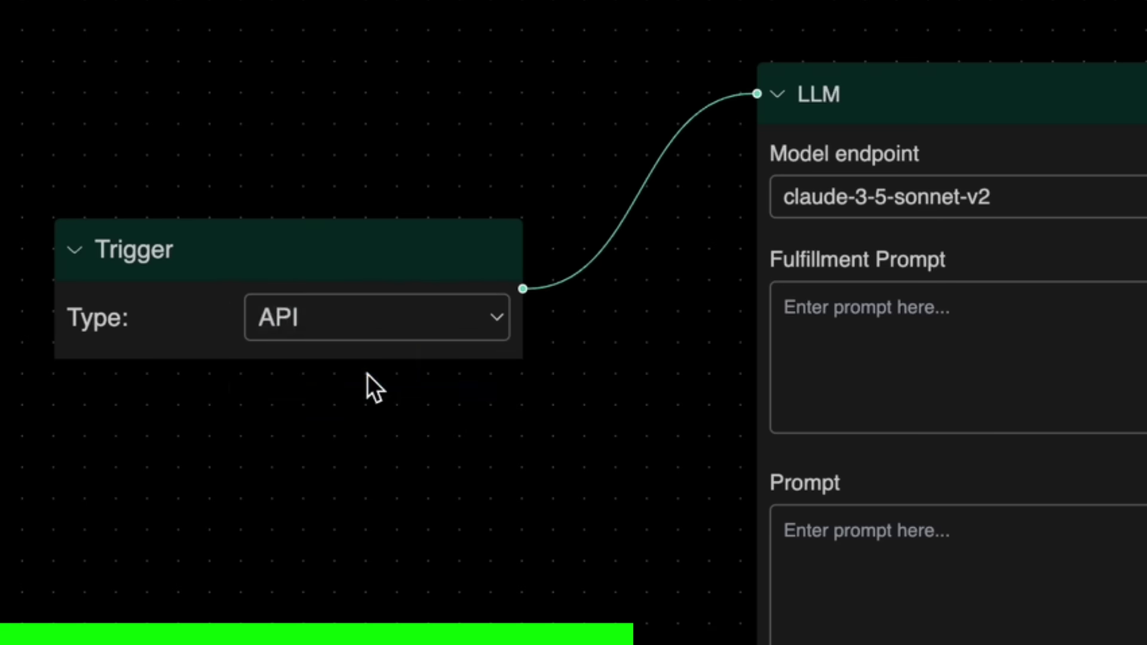
left_click(337, 392)
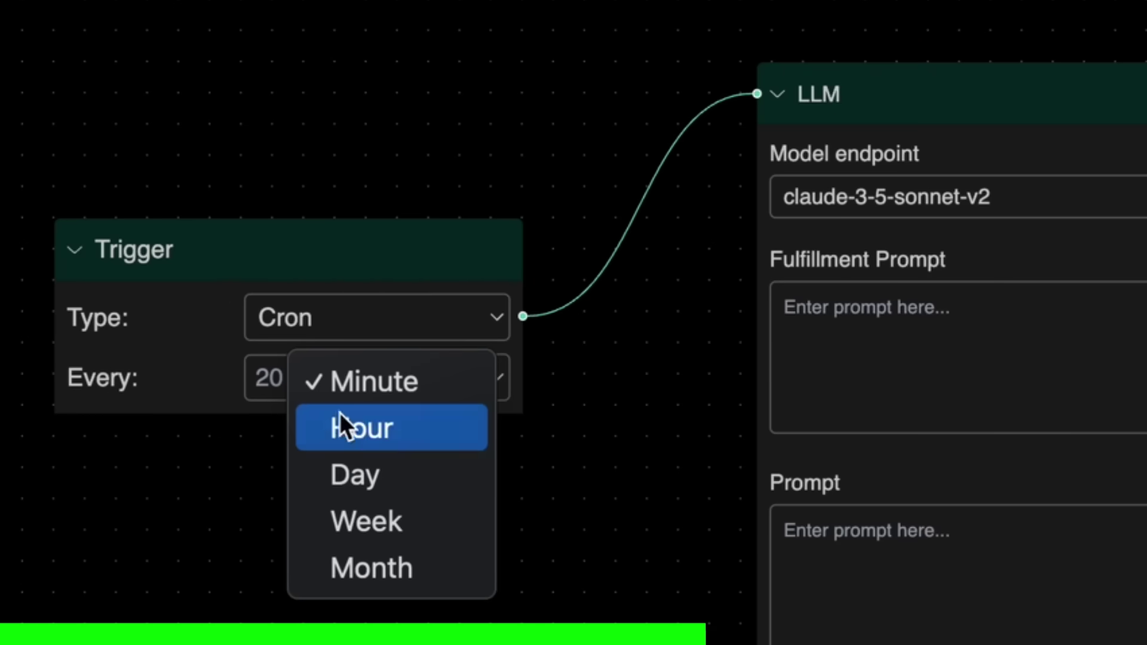
left_click(141, 358)
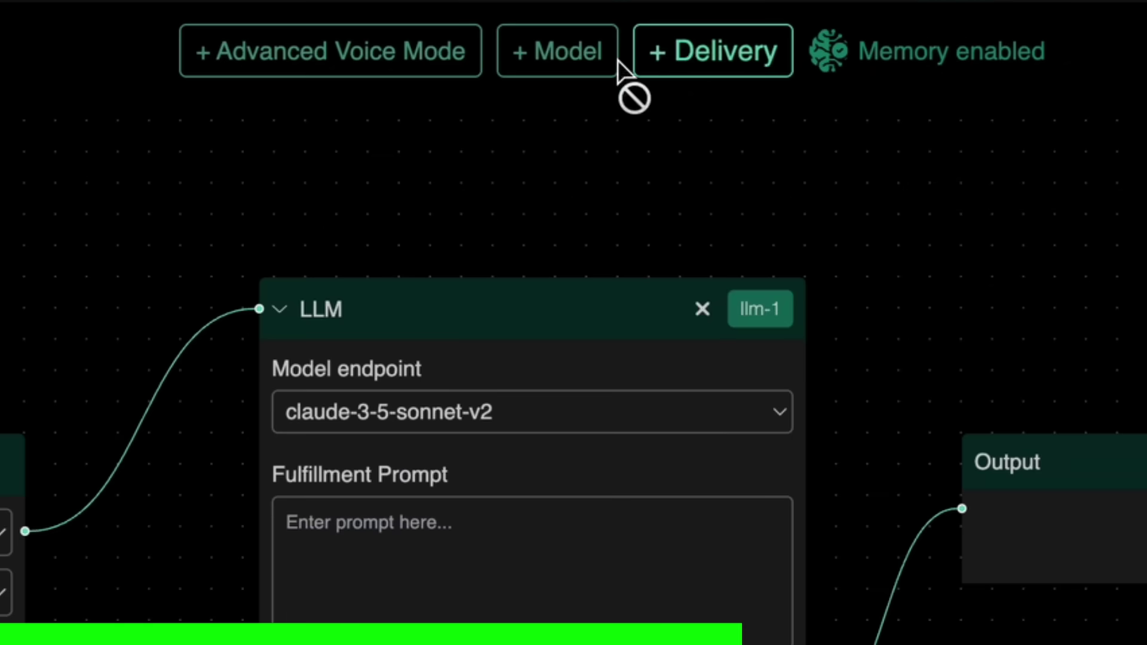
left_click(678, 51)
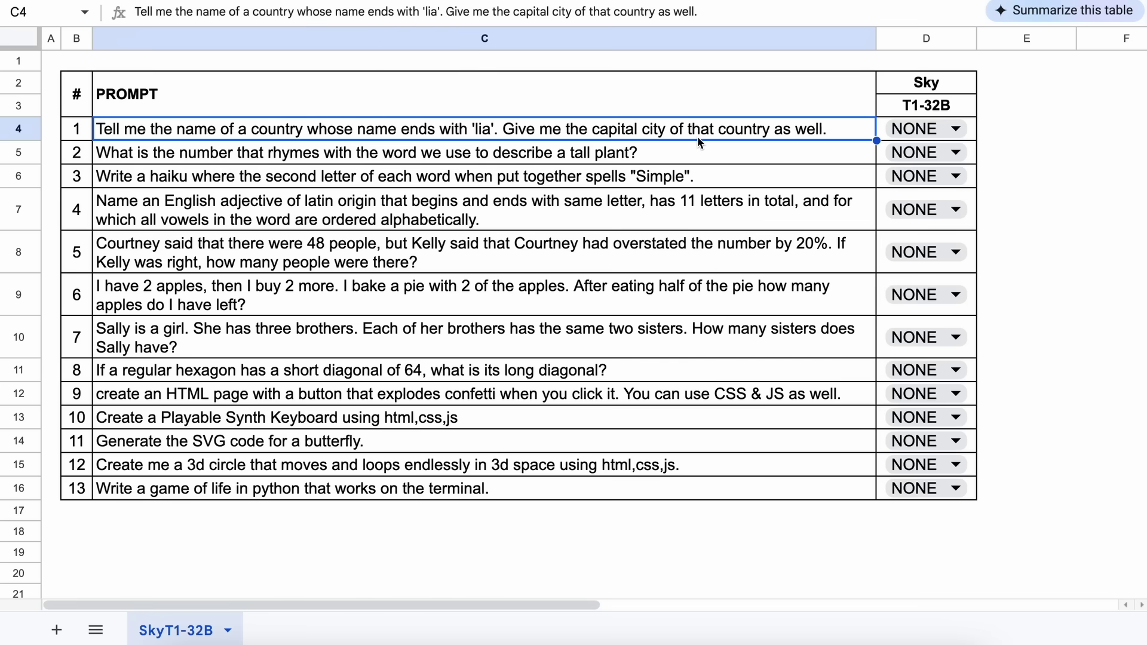
Copy the 'country ending in lia' prompt from cell C4
key("ctrl+c")
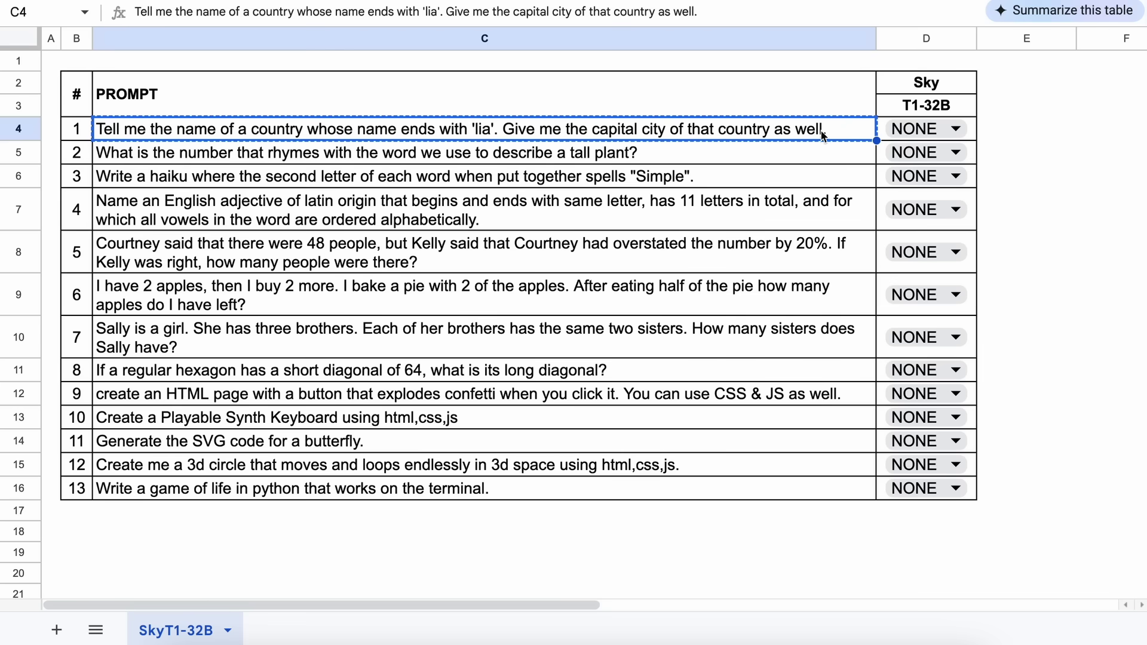
Send prompt 1 to Sky-T1, check its answer Mogadishu, and score D4 as PASS
key("alt+Tab")
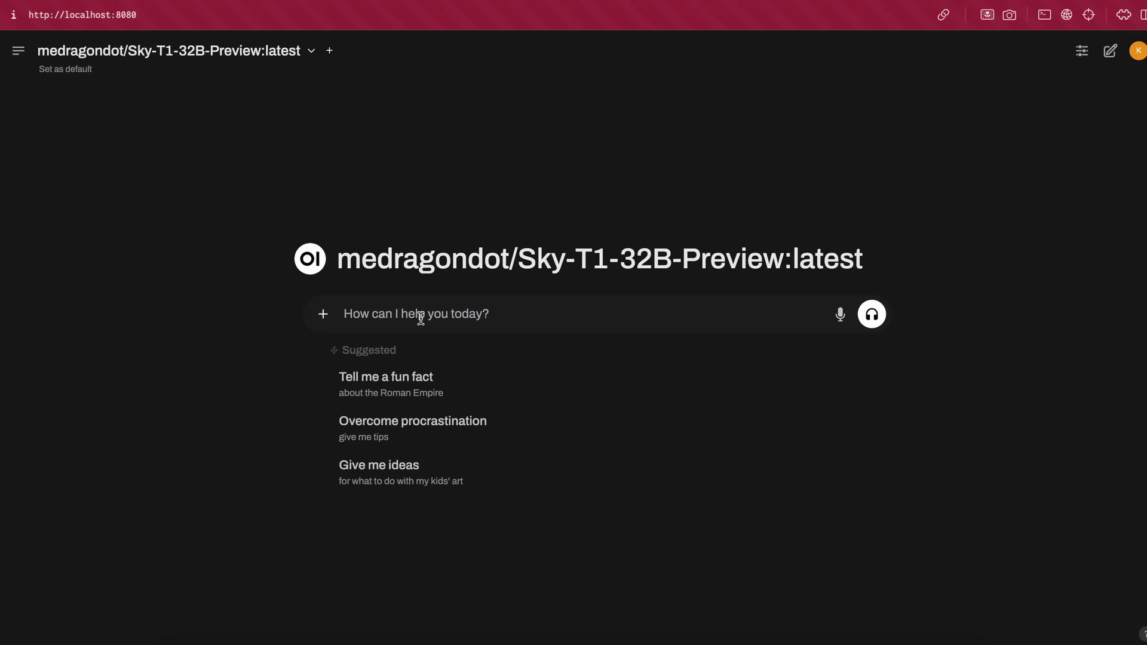
key("ctrl+v")
key("Return")
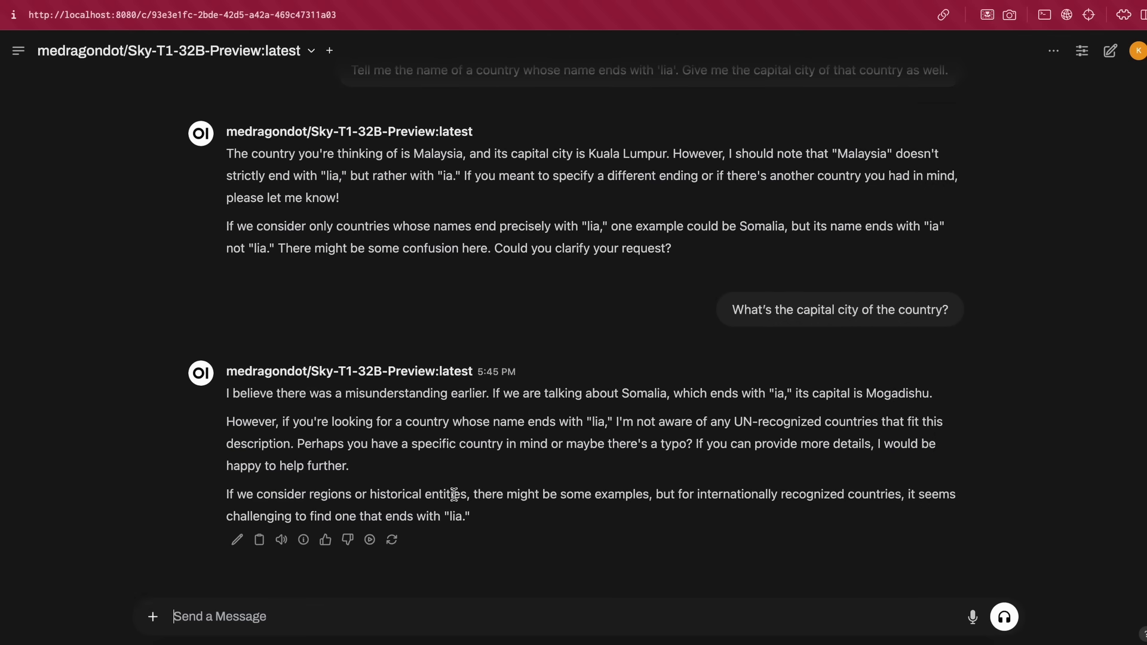
left_click_drag(770, 392, 932, 392)
double_click(898, 392)
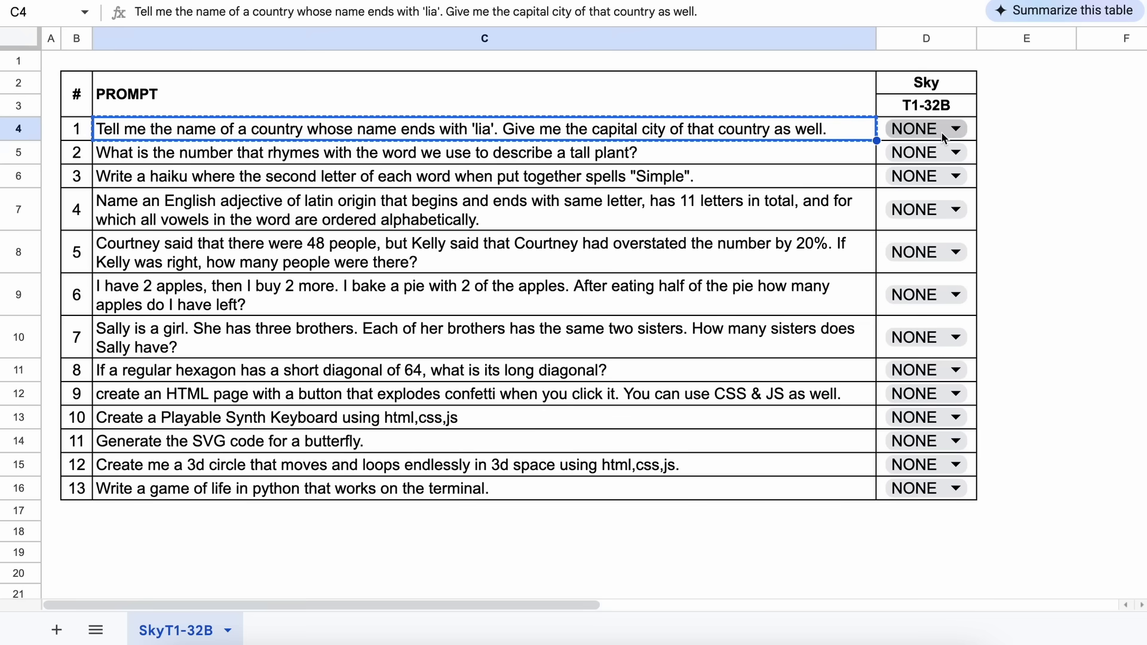
left_click(941, 131)
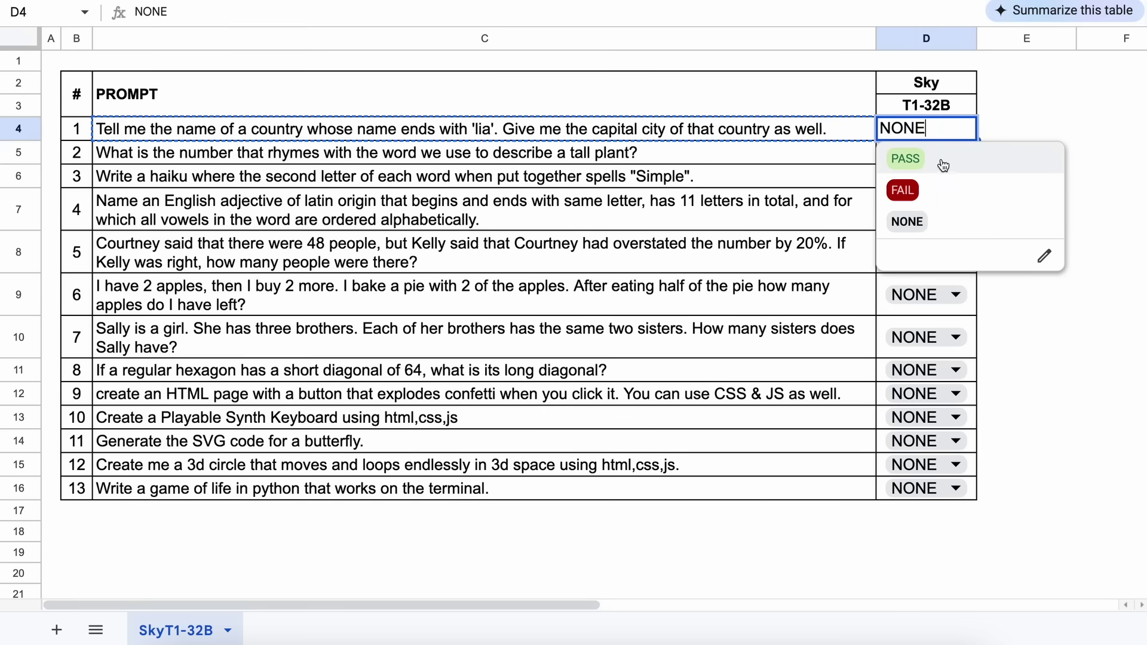
left_click(940, 162)
Send the second prompt from C5 to the model and score D5 as PASS
left_click(124, 152)
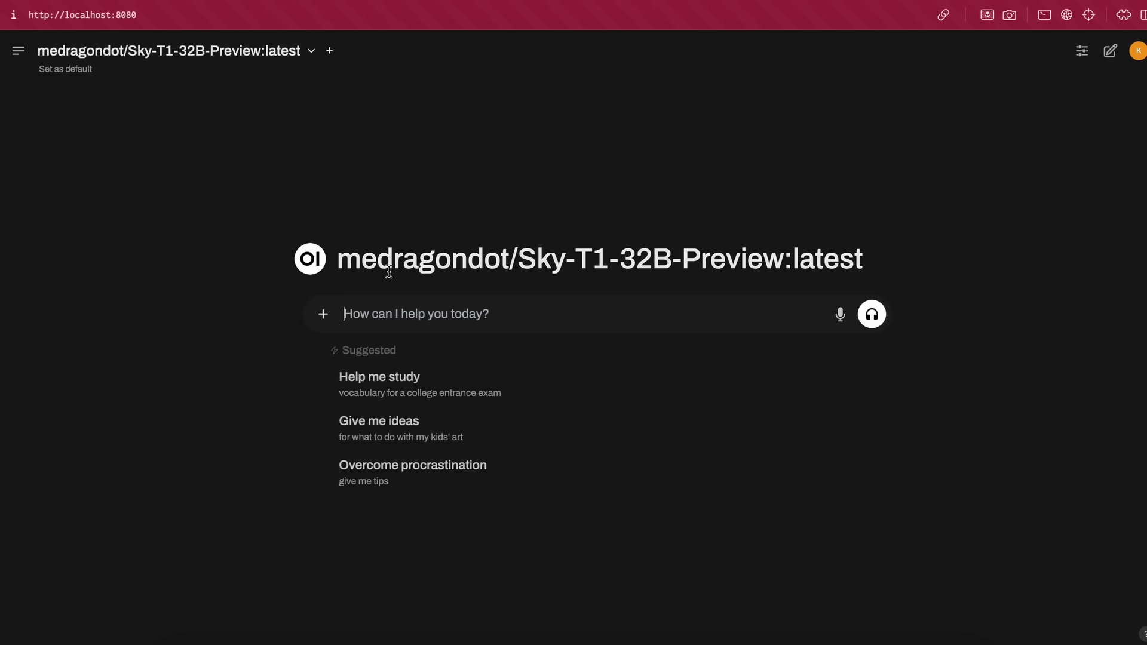
key("ctrl+v")
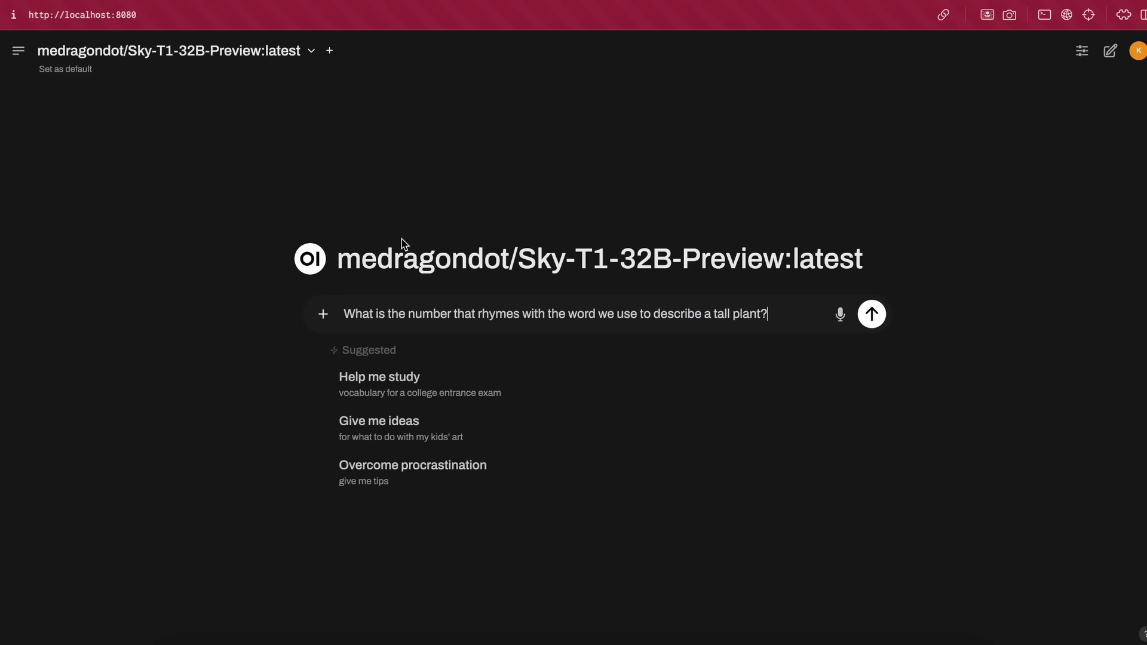
key("Return")
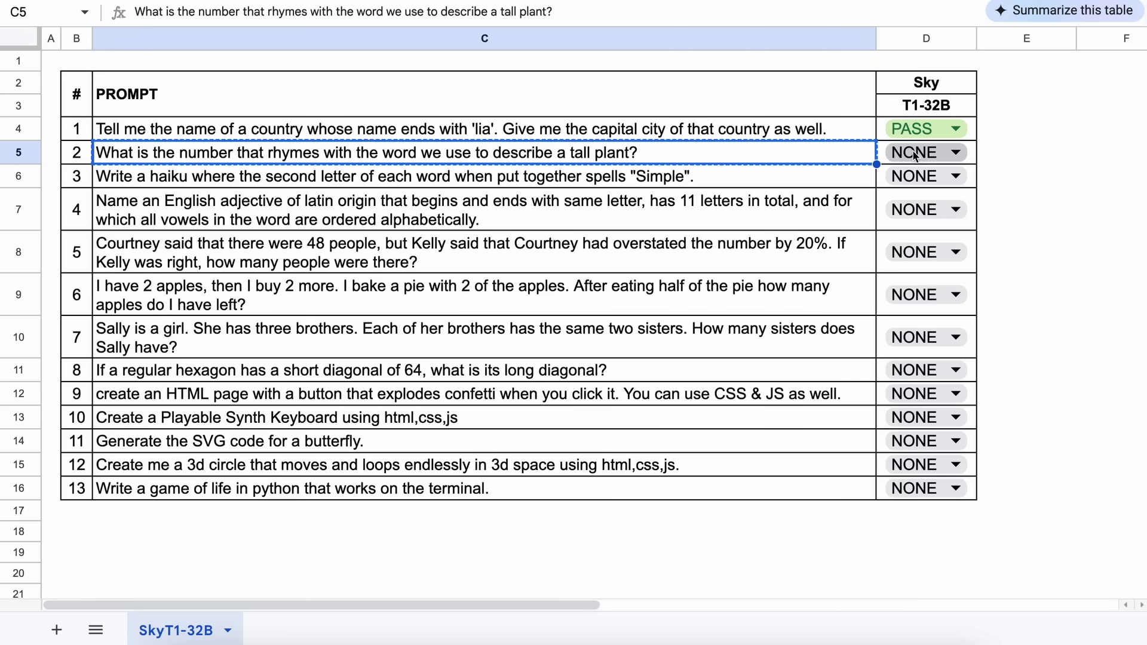
left_click(914, 152)
left_click(918, 182)
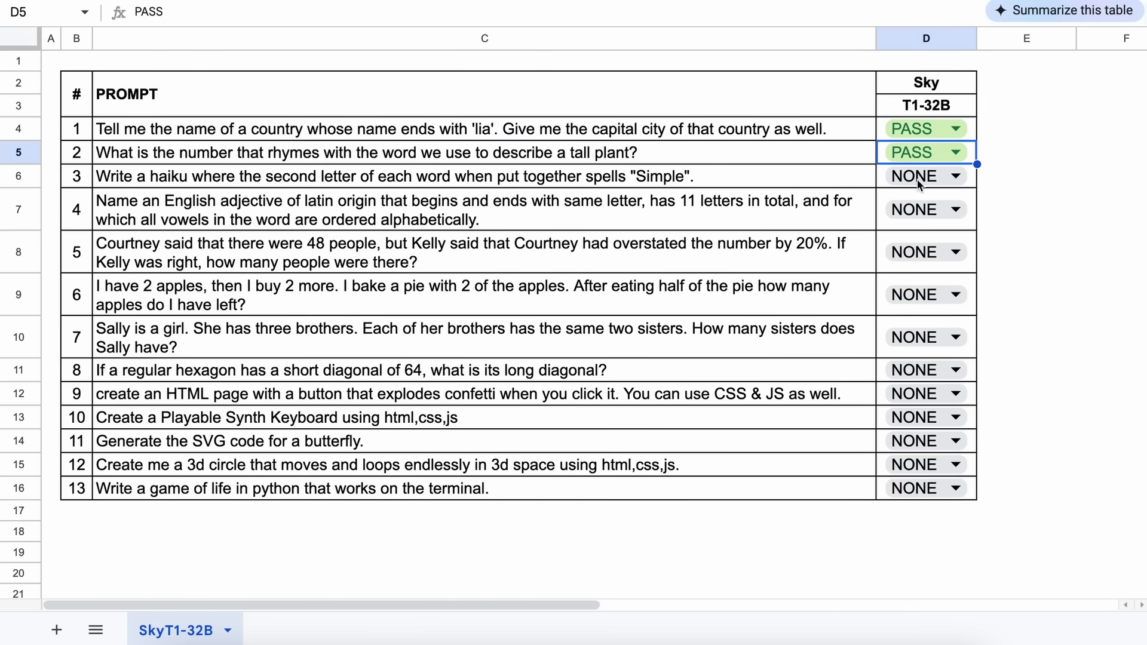
Send the haiku prompt from C6 to the model and score D6 as FAIL
left_click(108, 181)
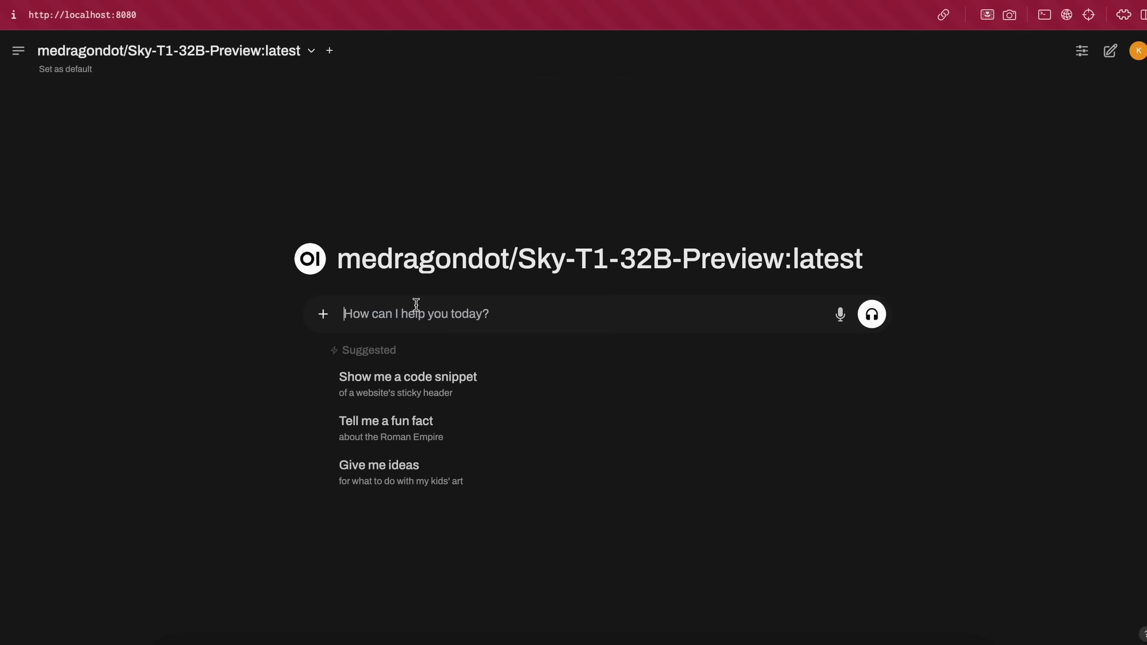
key("ctrl+v")
key("Return")
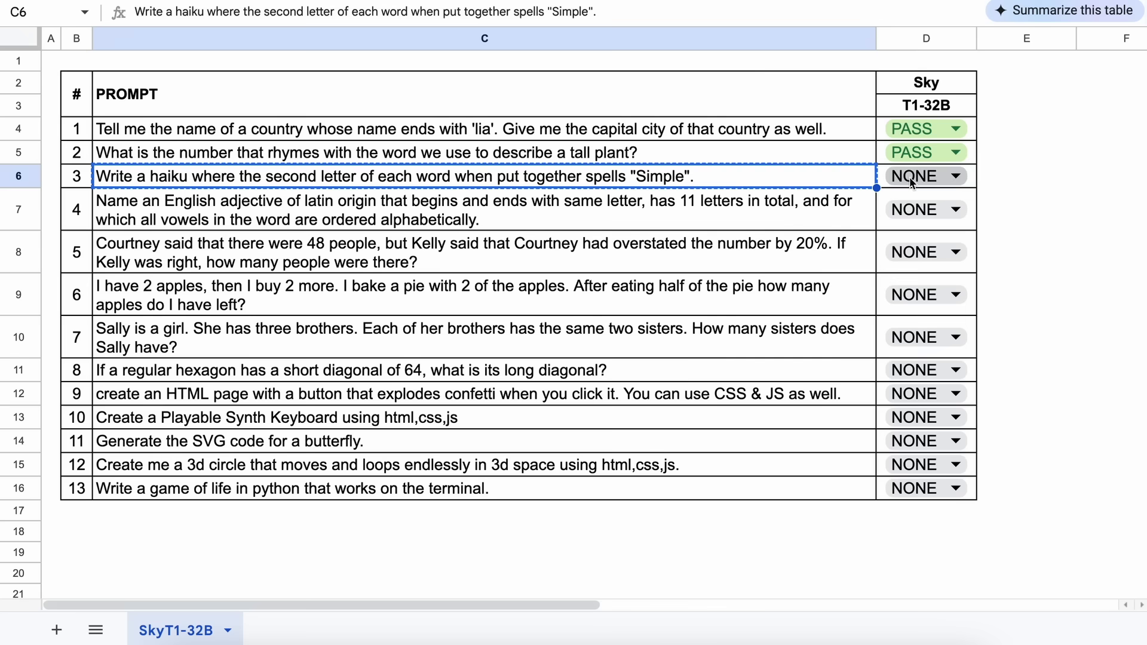
left_click(909, 176)
left_click(911, 235)
Send the fourth prompt from C7 to the model and score D7 as FAIL
left_click(129, 212)
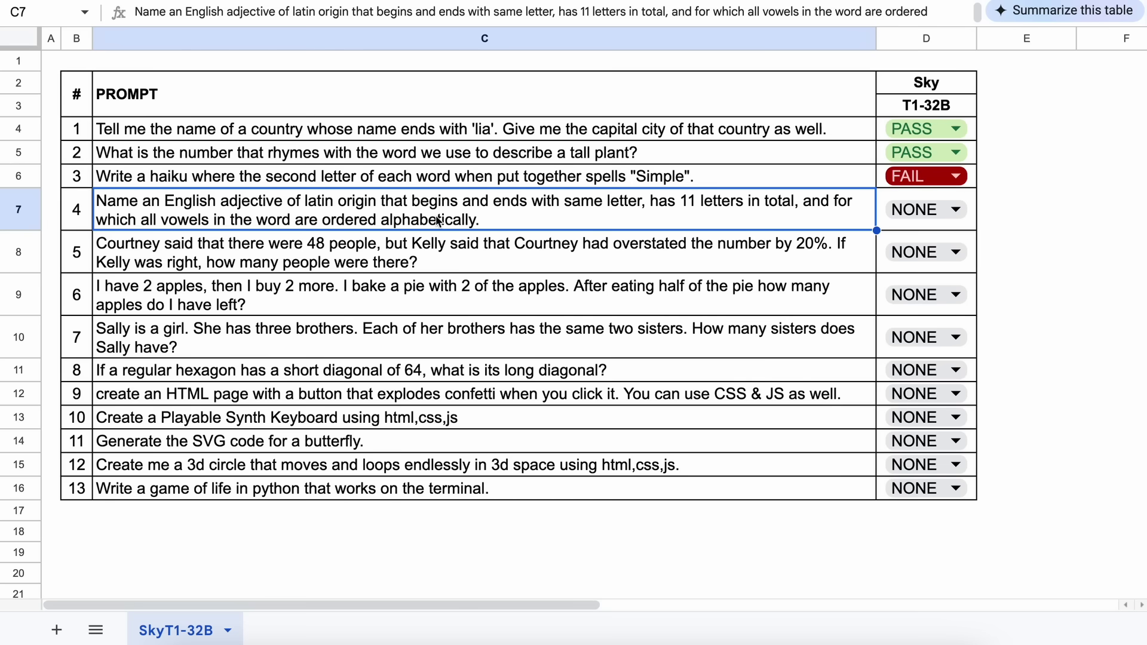
key("ctrl+c")
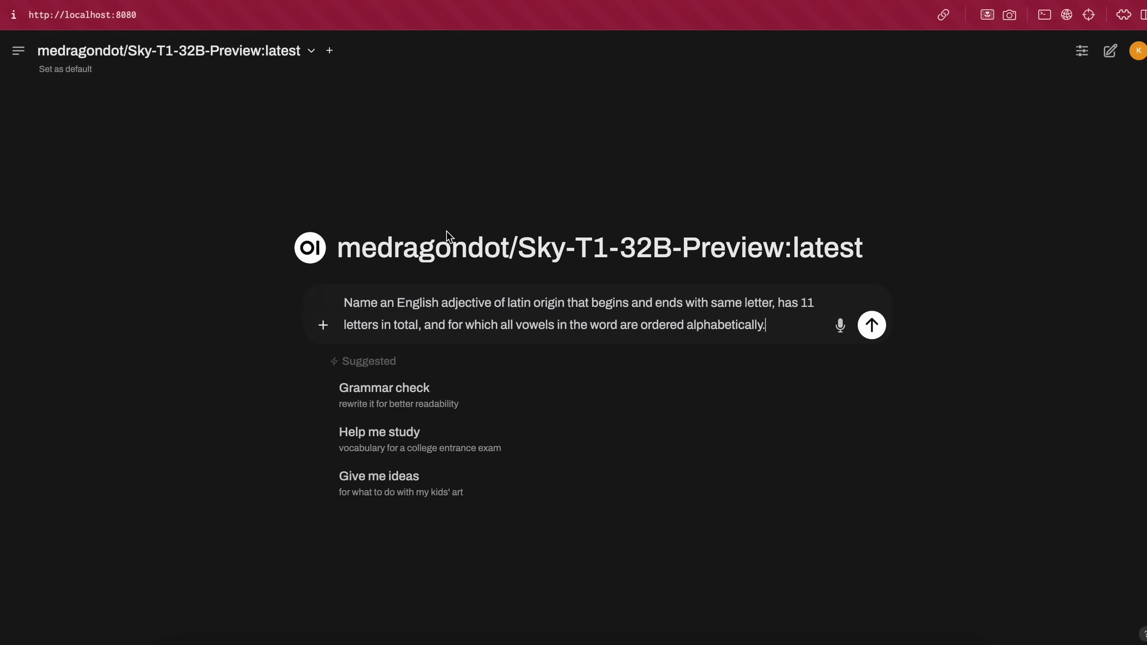
key("Return")
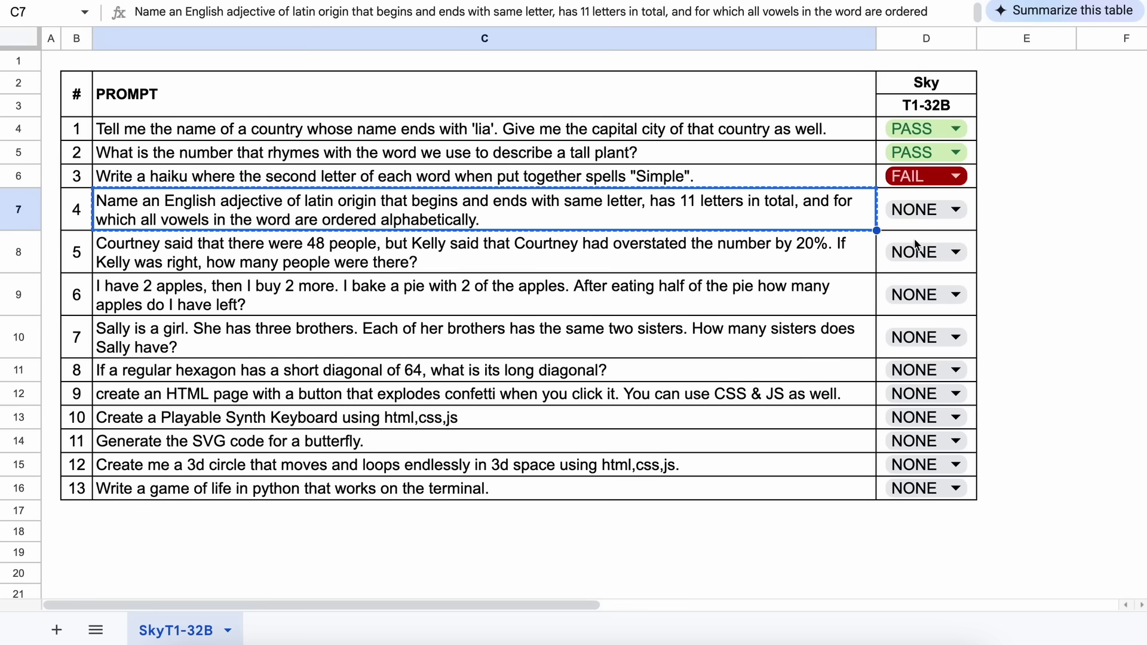
left_click(956, 209)
left_click(913, 277)
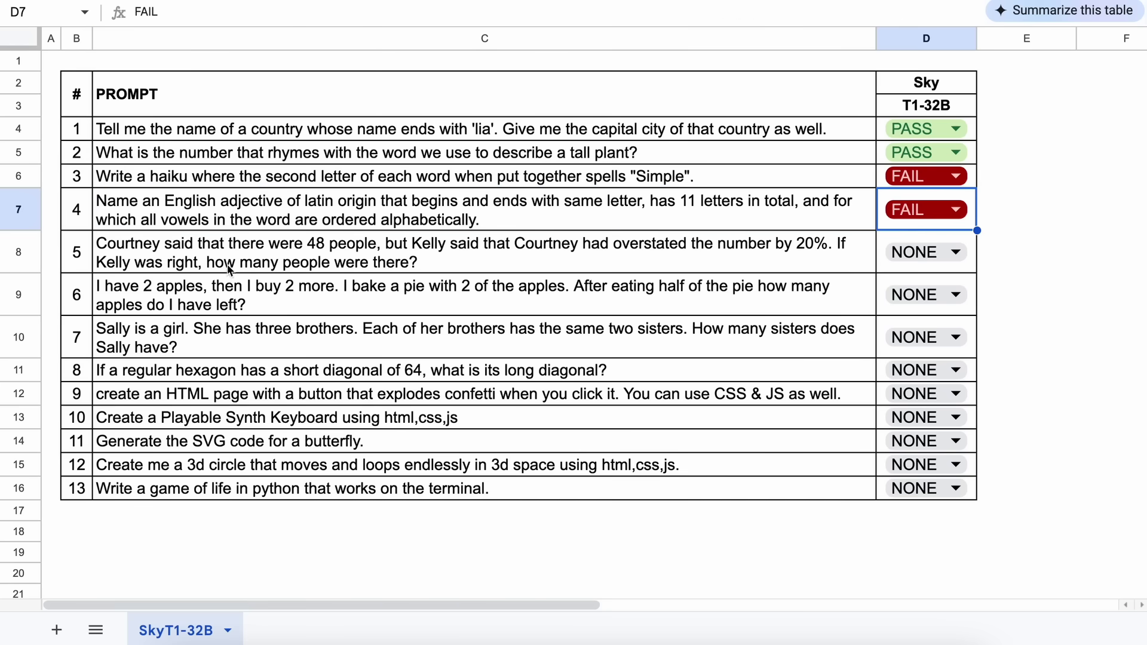
Copy the fifth prompt from C8 and send it to Sky-T1 in the chat
left_click(121, 250)
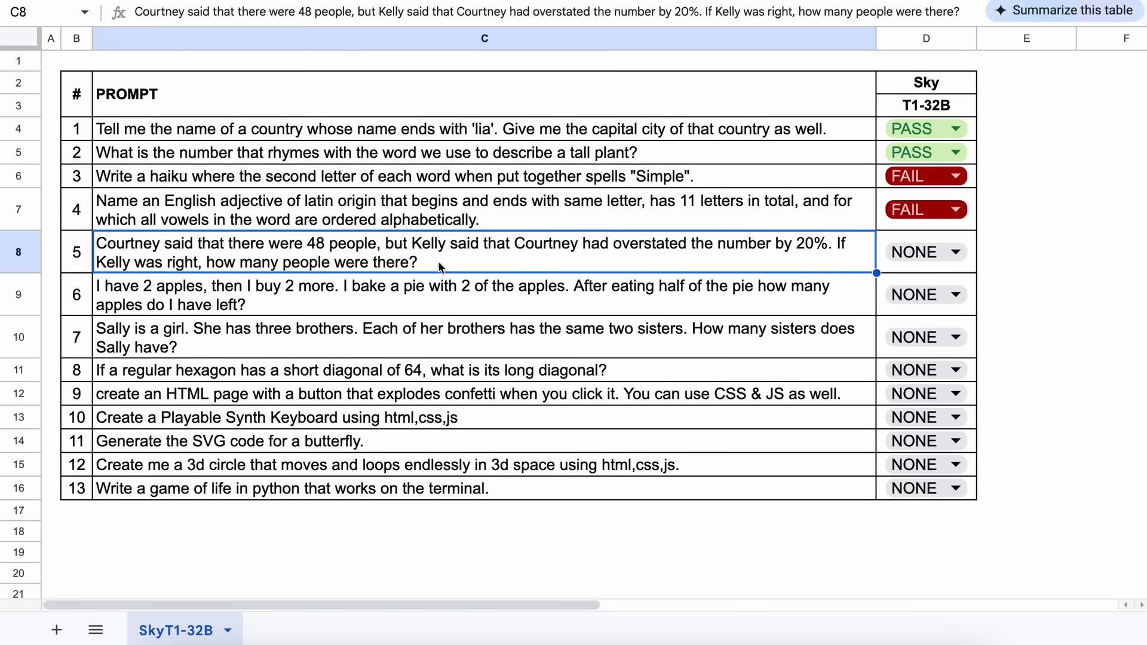
key("ctrl+c")
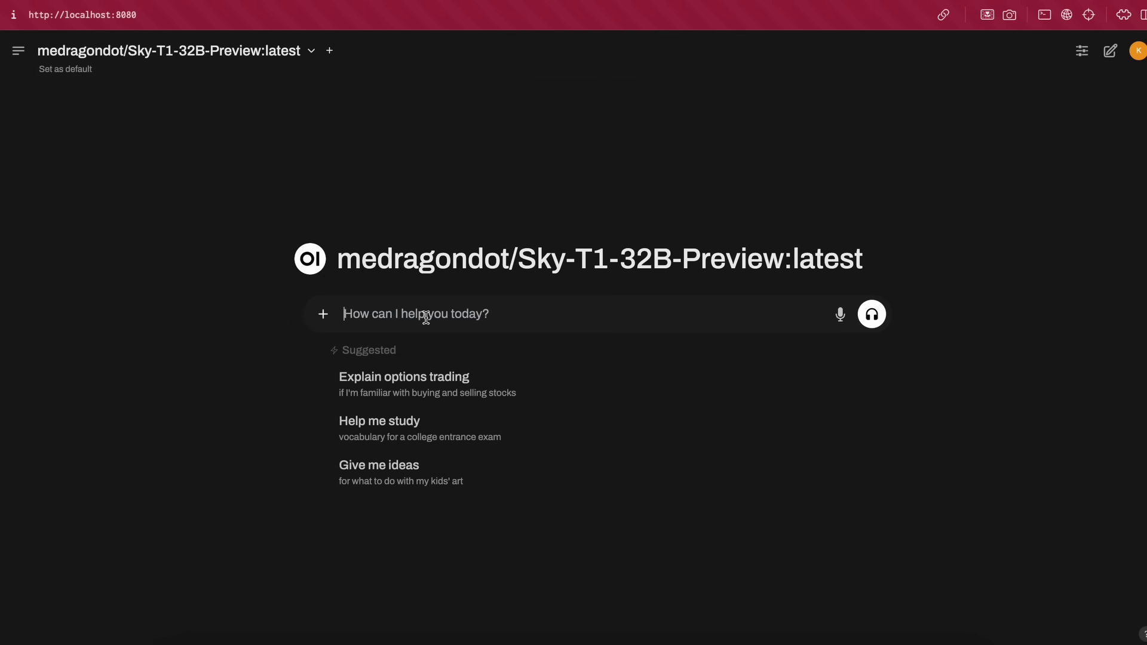
key("ctrl+v")
key("Return")
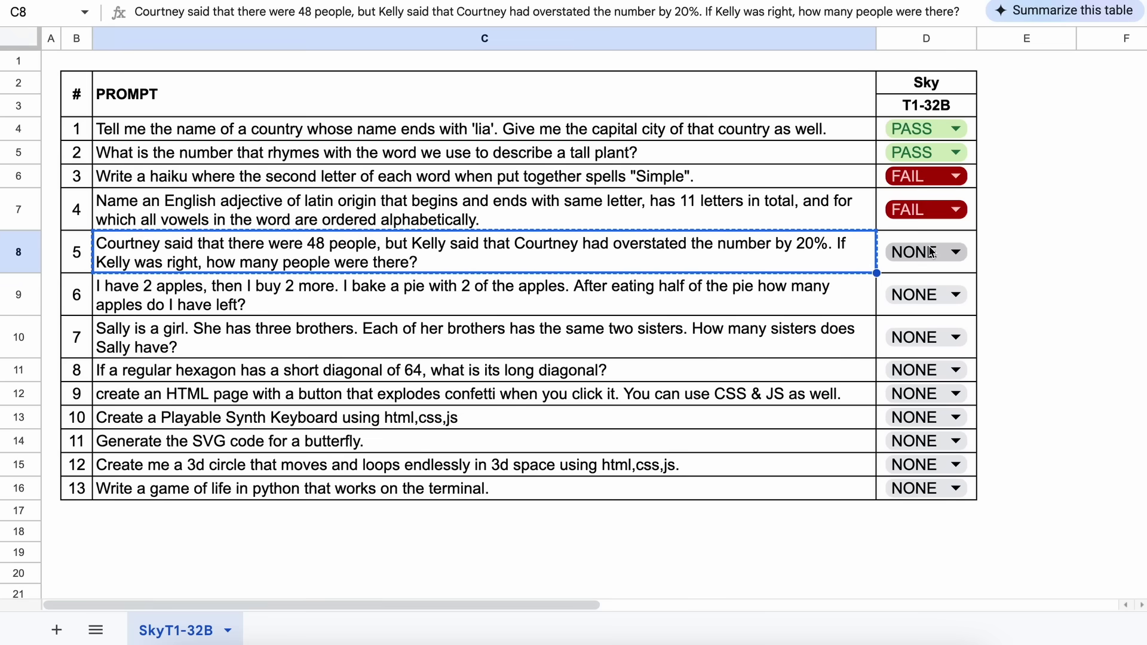
Score prompt 5 as PASS and send the apples prompt from C9 to the model
left_click(942, 251)
left_click(937, 291)
left_click(106, 299)
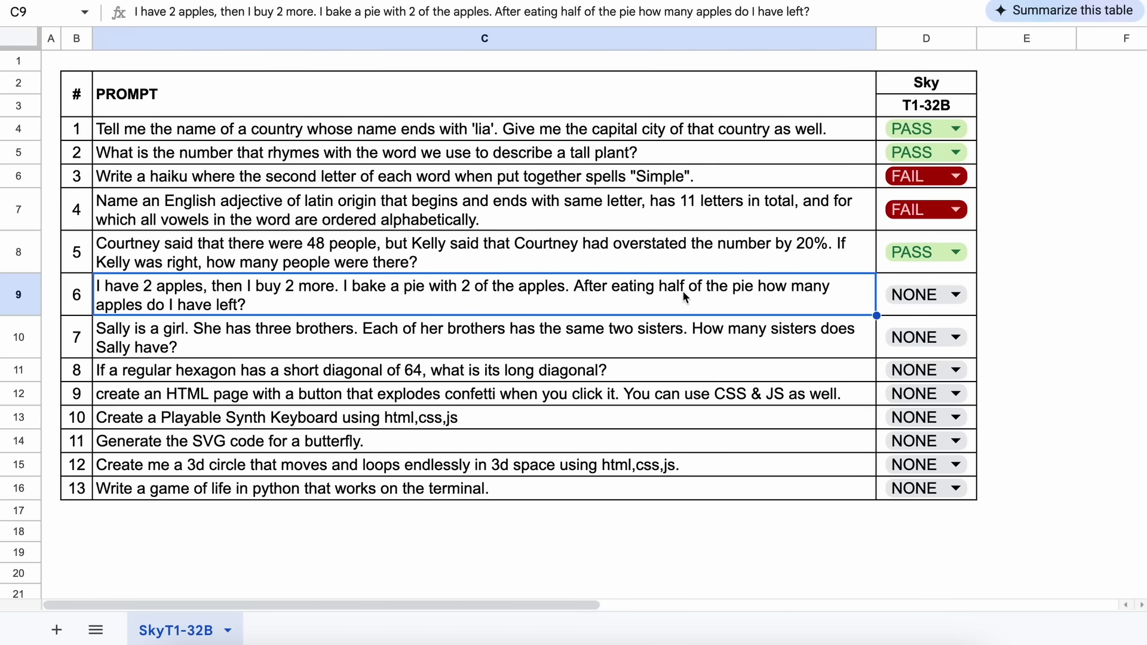
key("alt+Tab")
key("ctrl+v")
key("Return")
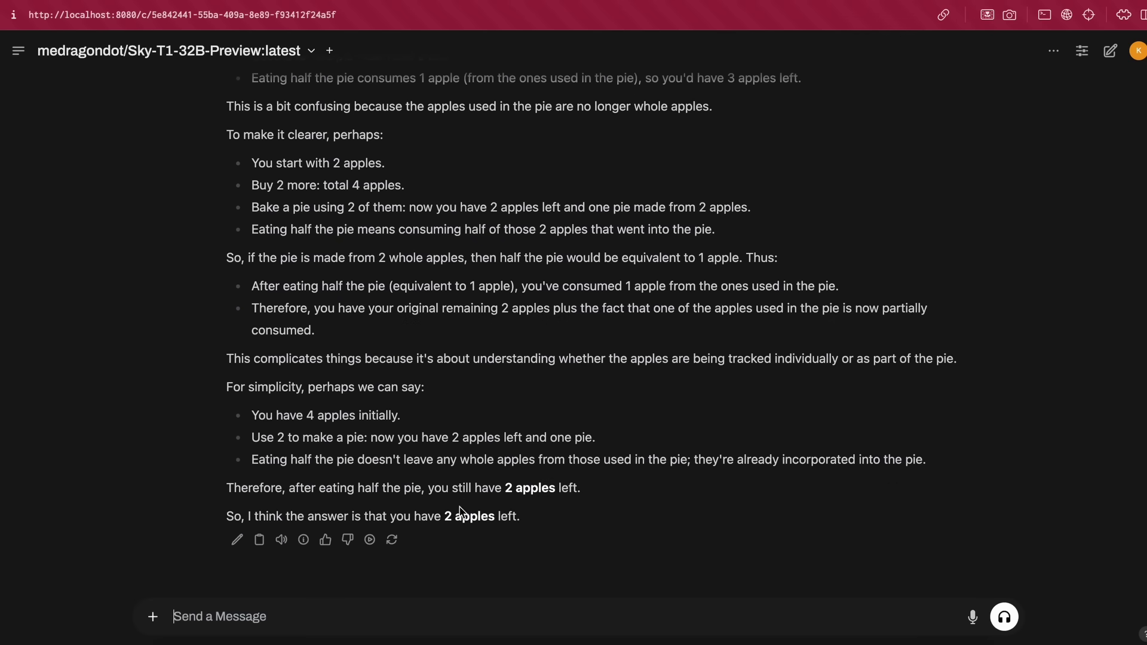
key("alt+Tab")
Score the apples prompt PASS, then test Sally's sisters prompt and score D10 PASS
left_click(924, 297)
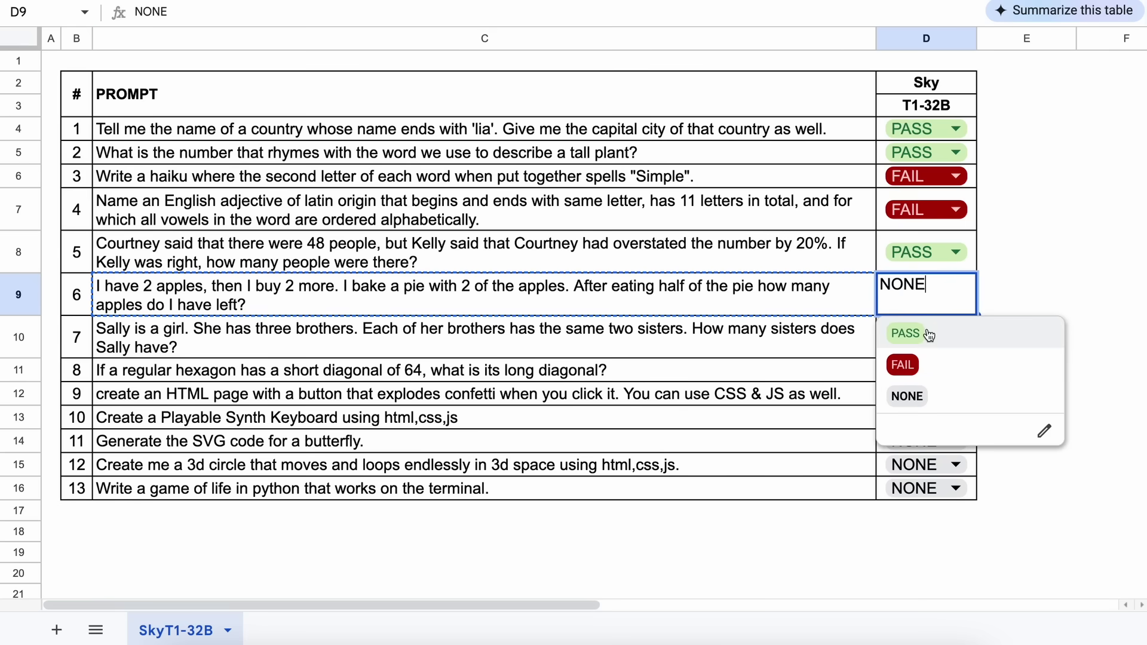
left_click(902, 333)
left_click(104, 339)
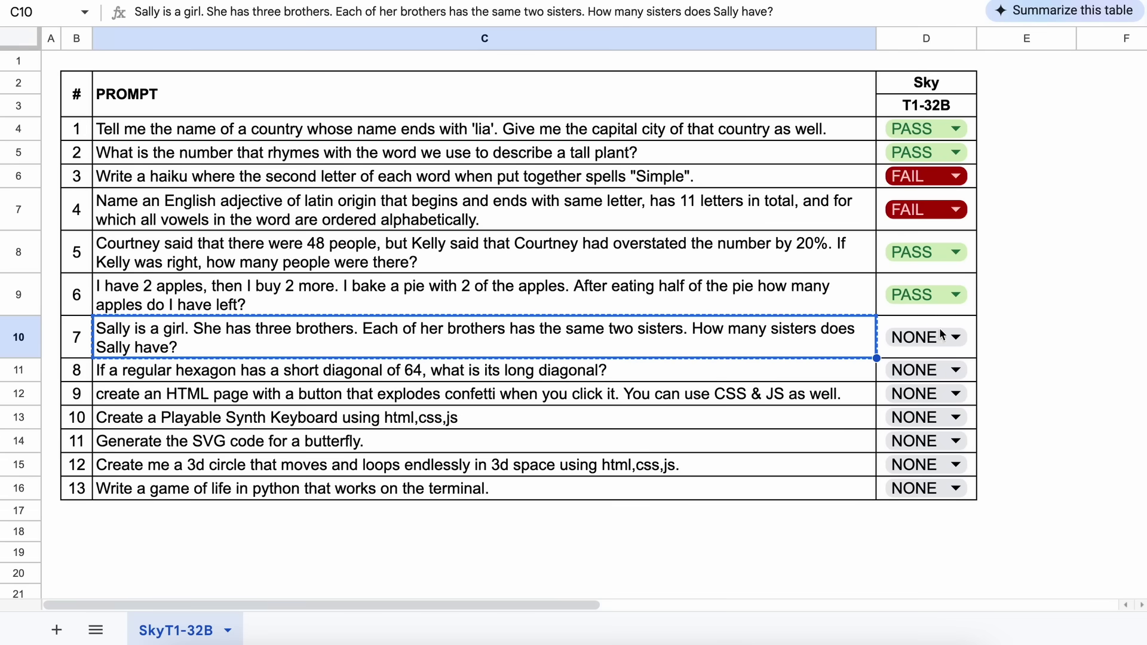
left_click(941, 335)
left_click(941, 381)
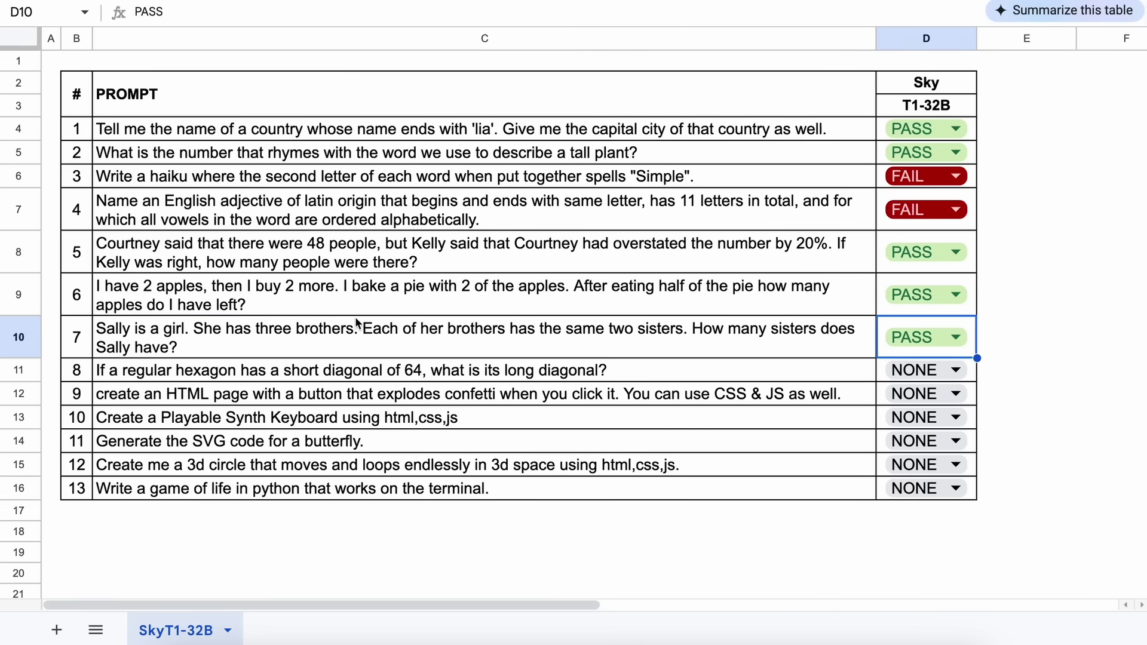
Send the hexagon prompt, check the 73.6561159837 result, and score D11 as PASS
left_click(103, 375)
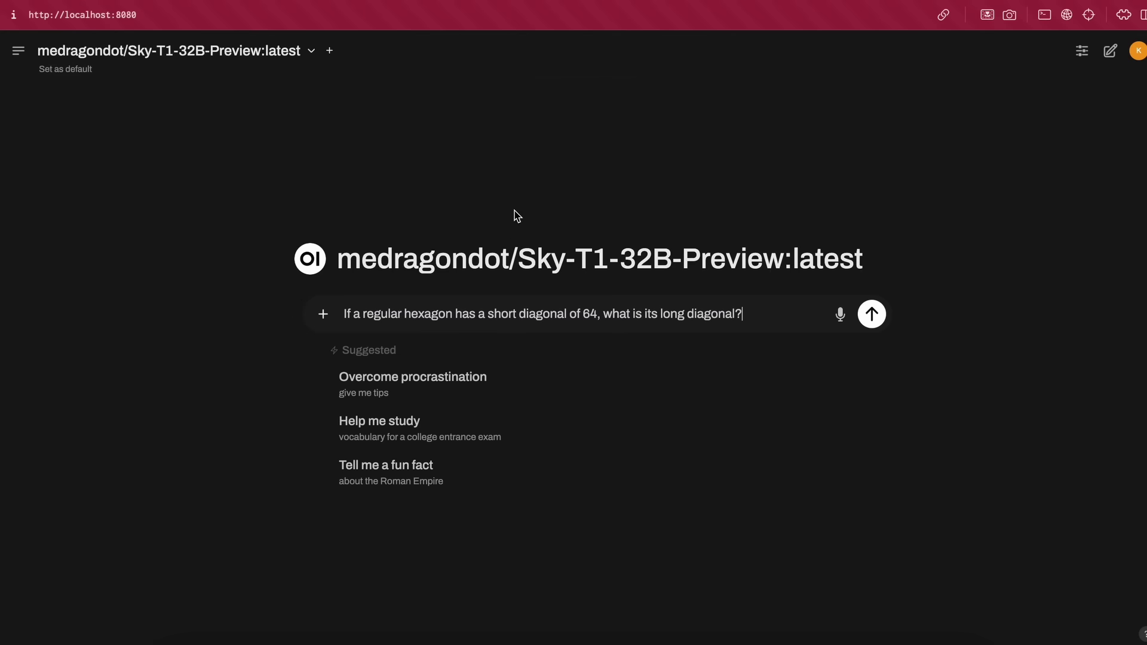
key("Return")
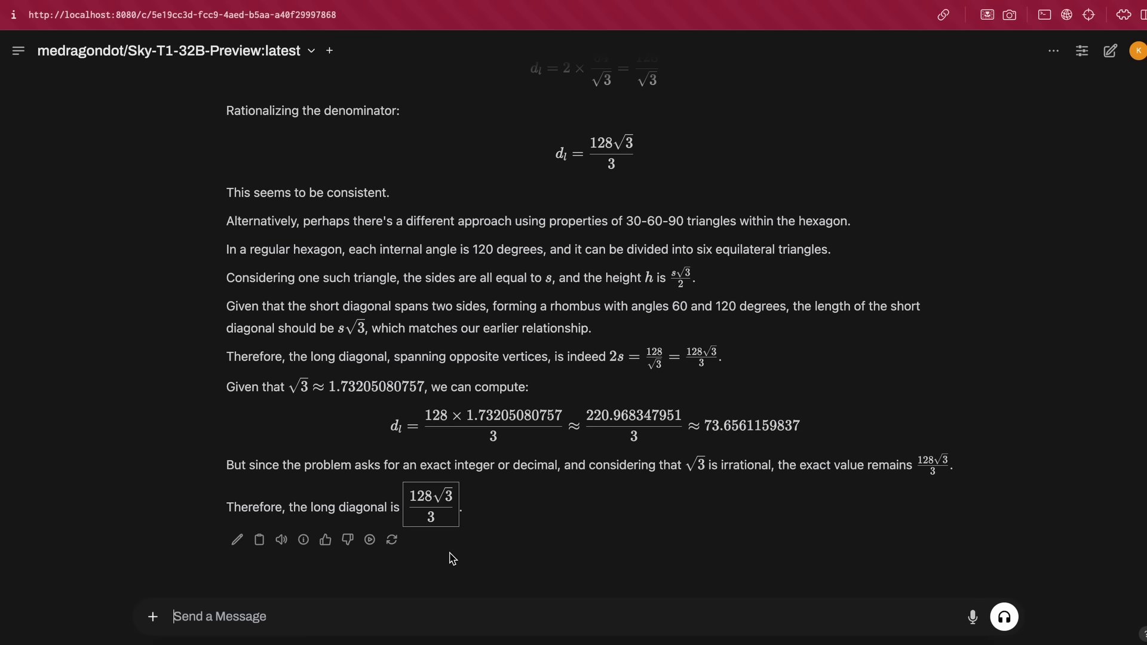
left_click_drag(705, 424, 815, 442)
left_click(825, 444)
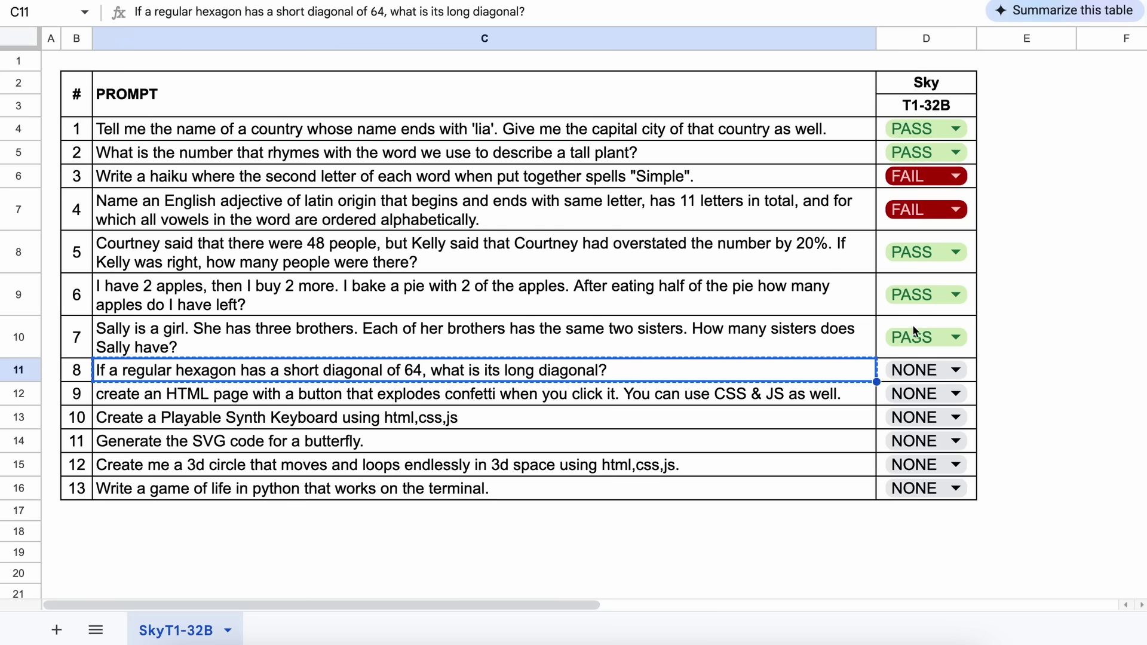
left_click(913, 370)
left_click(903, 396)
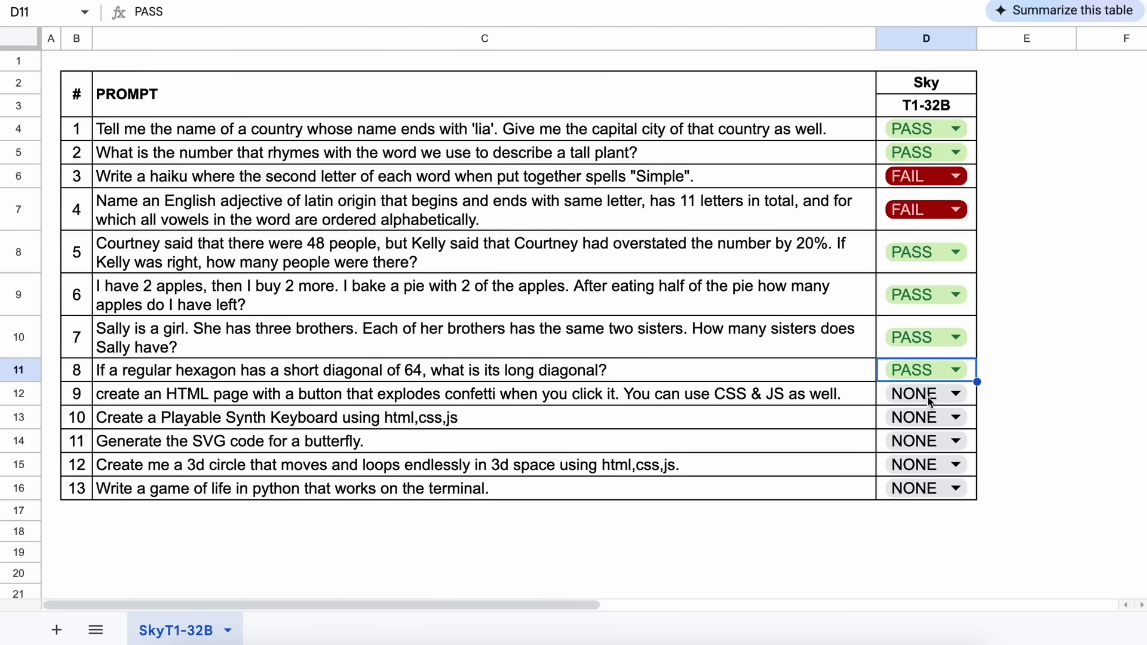
Send the confetti prompt, fire confetti twice in the generated page, and score D12 PASS
left_click(99, 399)
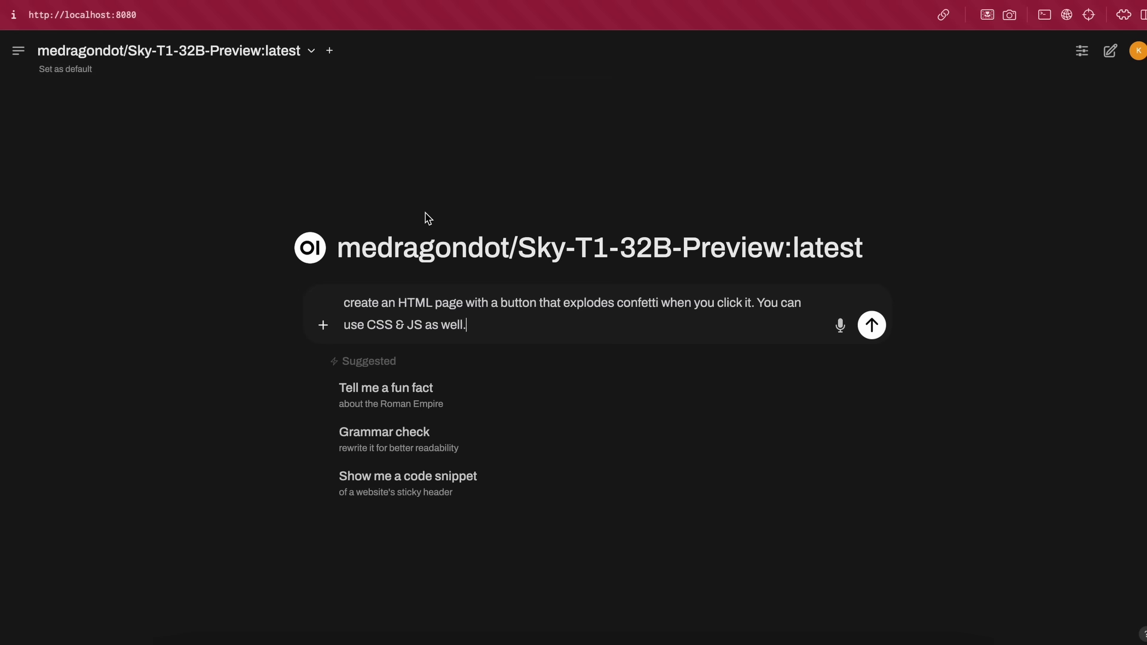
key("Return")
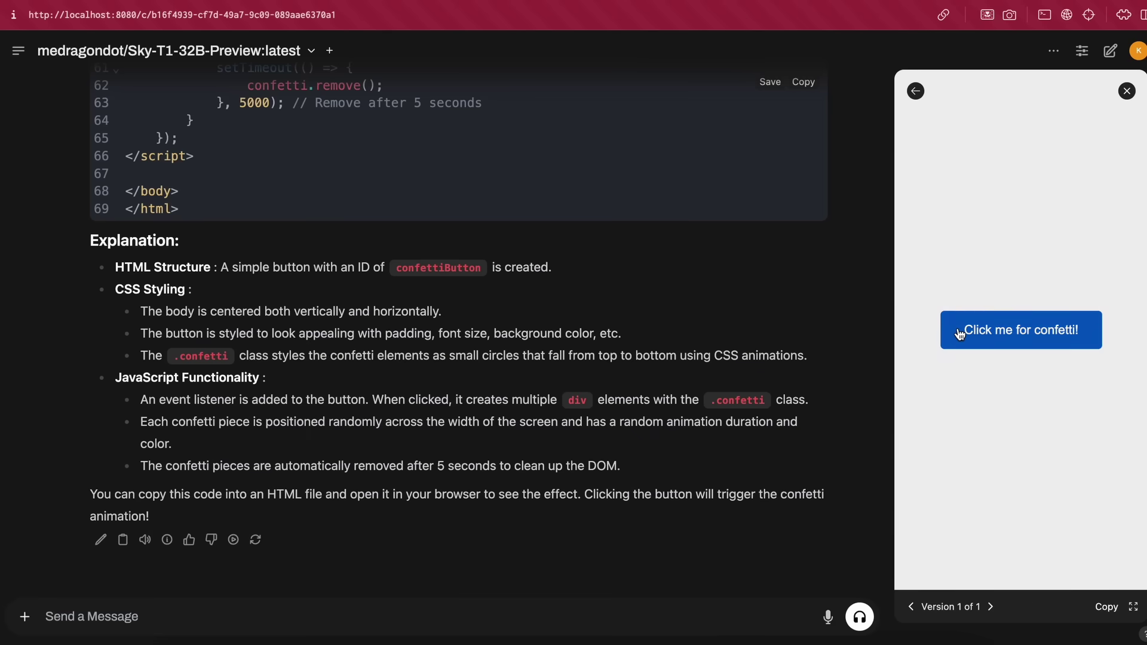
left_click(959, 333)
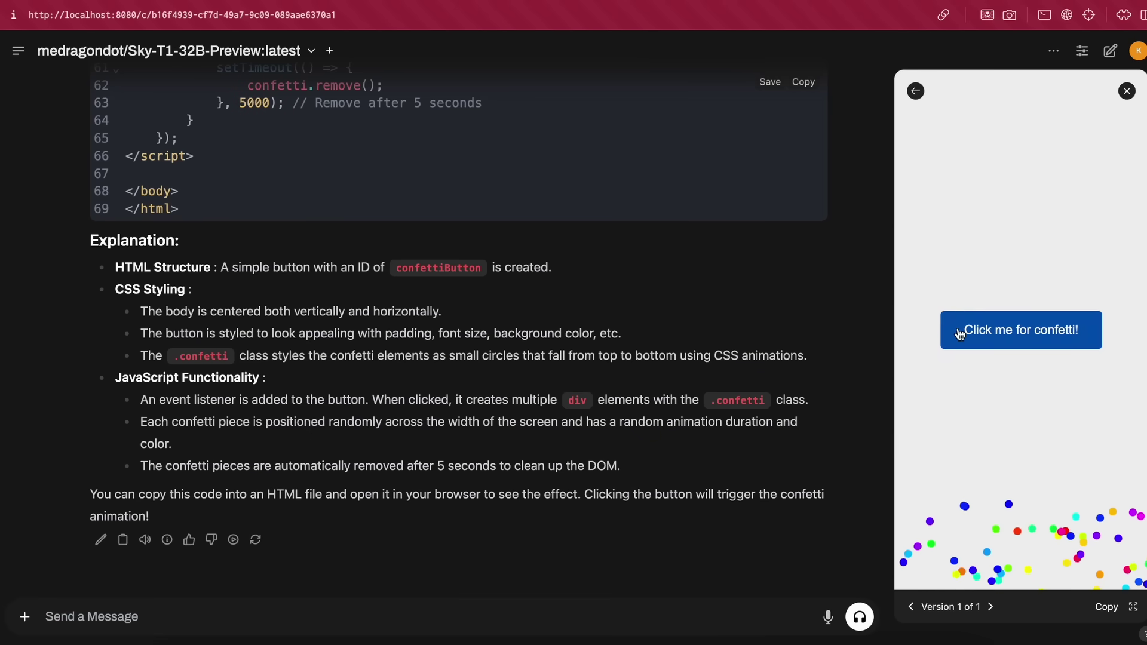
left_click(960, 334)
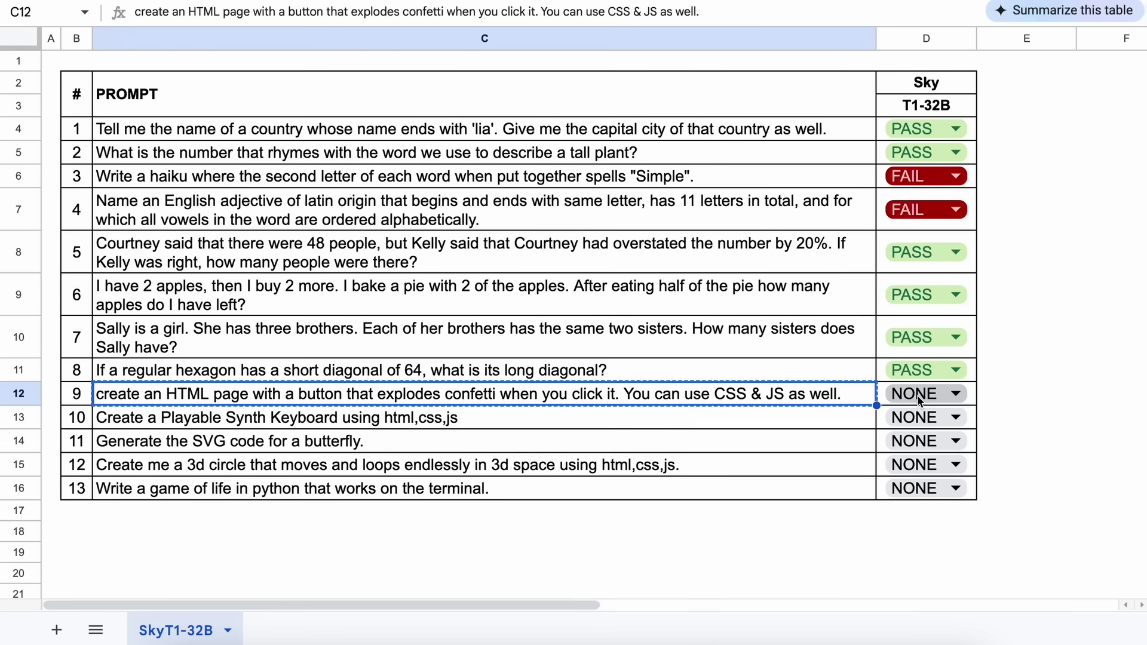
left_click(919, 394)
left_click(923, 425)
Send the synth keyboard prompt and play several keys in the generated synth preview
left_click(104, 422)
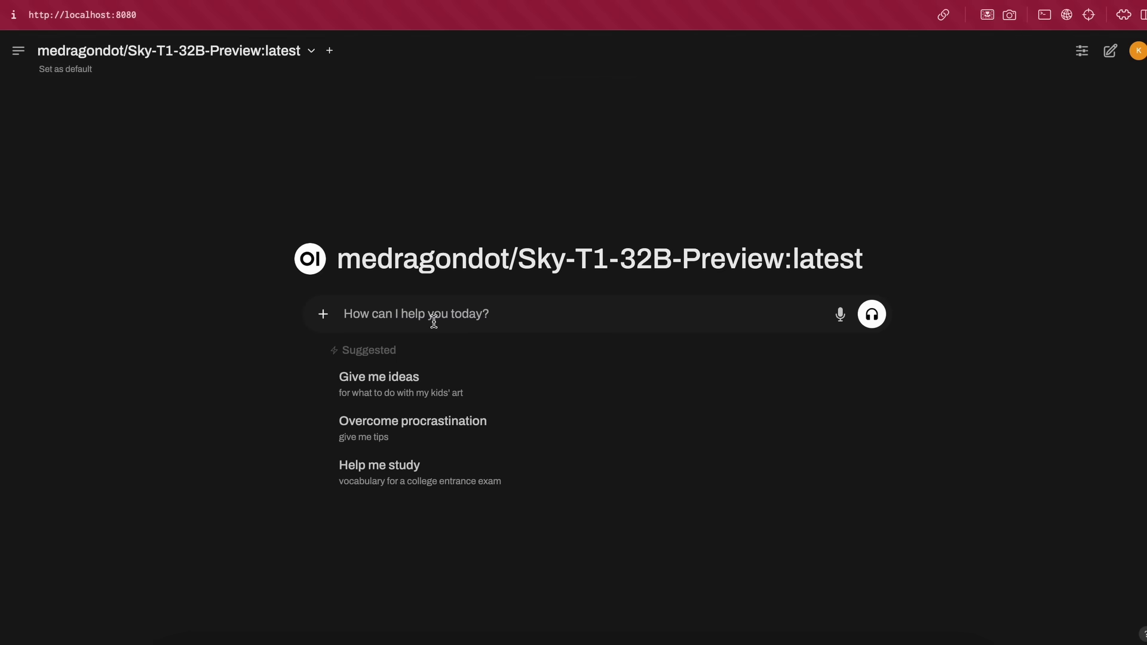
type("Create a Playable Synth Keyboard using html,css,js")
key("Return")
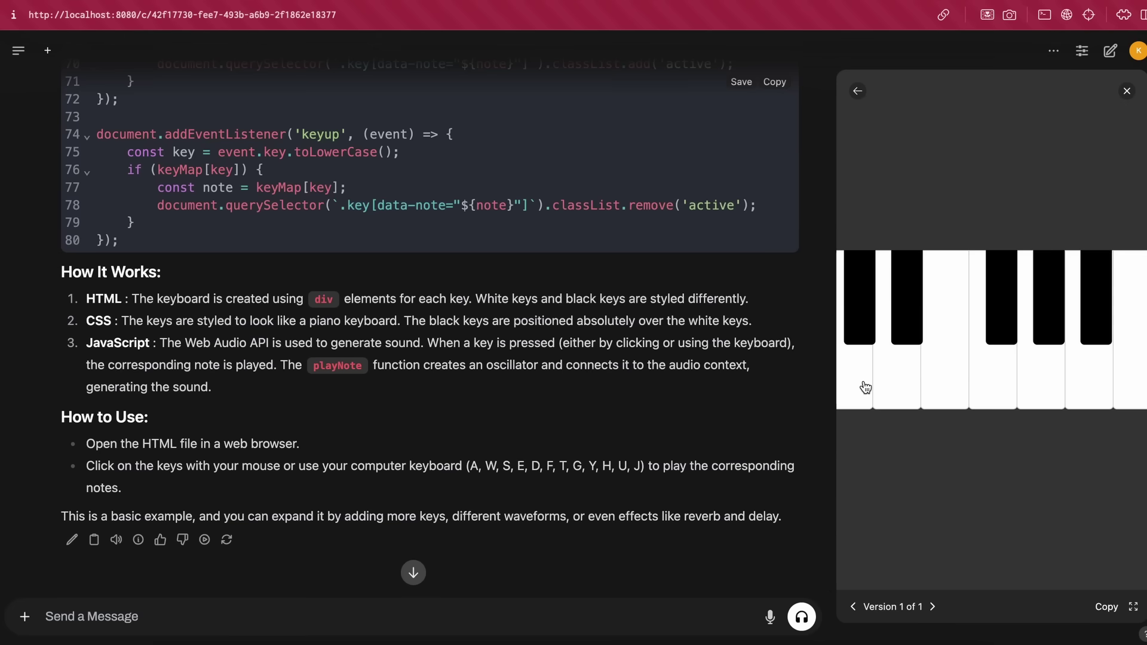
left_click(865, 387)
left_click(884, 389)
left_click(970, 384)
left_click(856, 386)
left_click(855, 385)
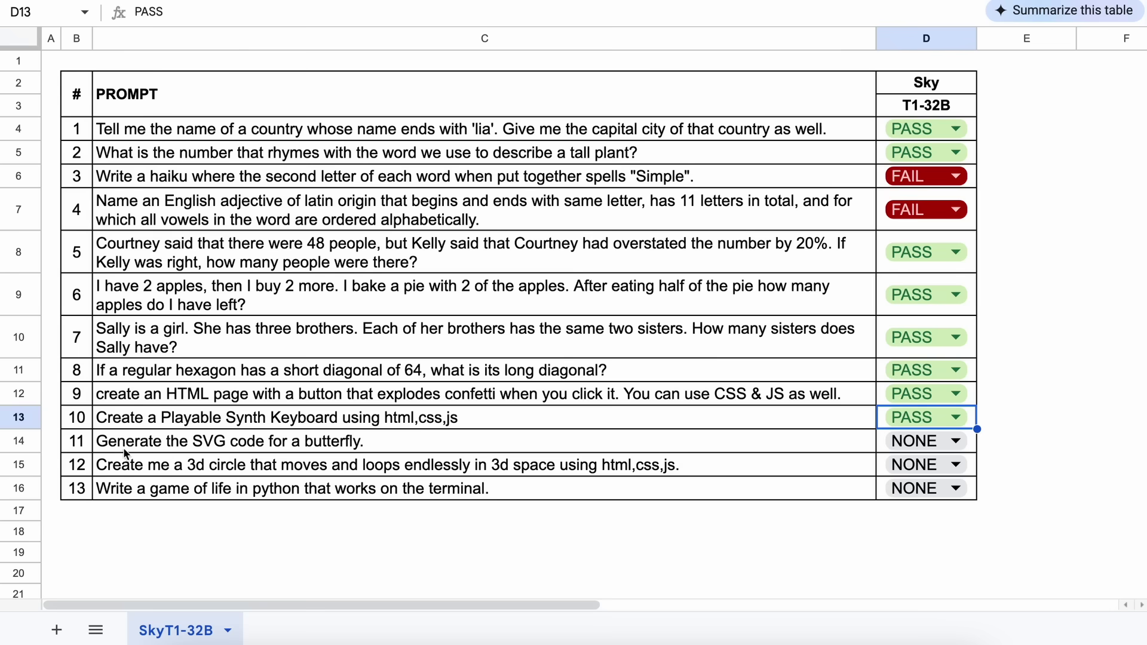
Send the butterfly SVG prompt and score prompt 11 as PASS
left_click(111, 447)
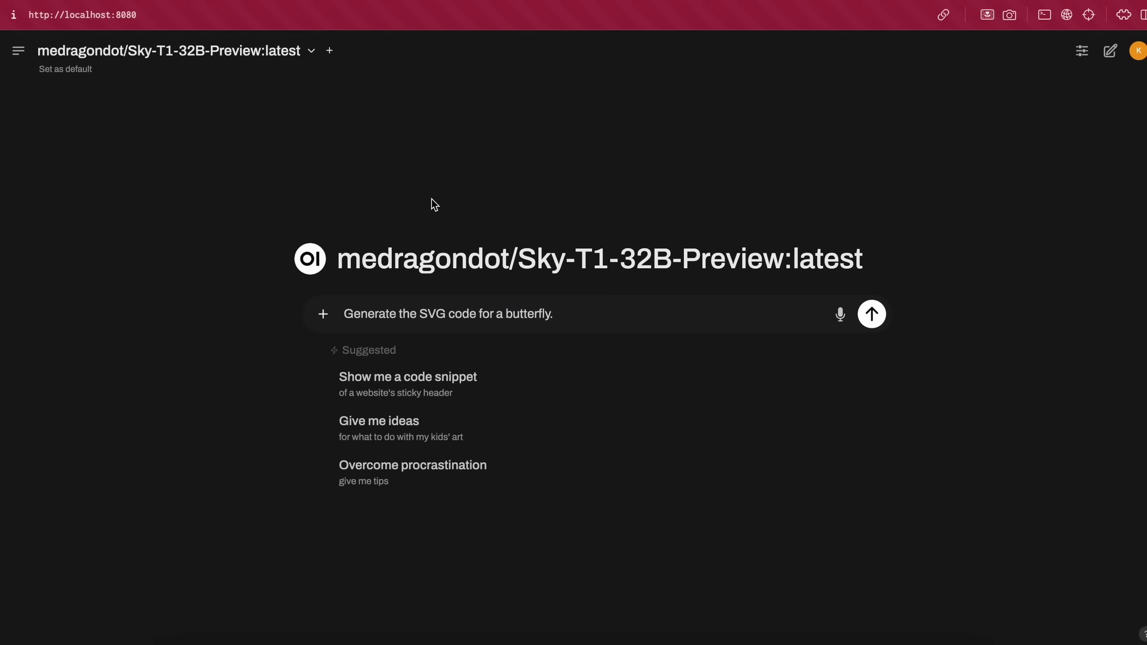
key("Return")
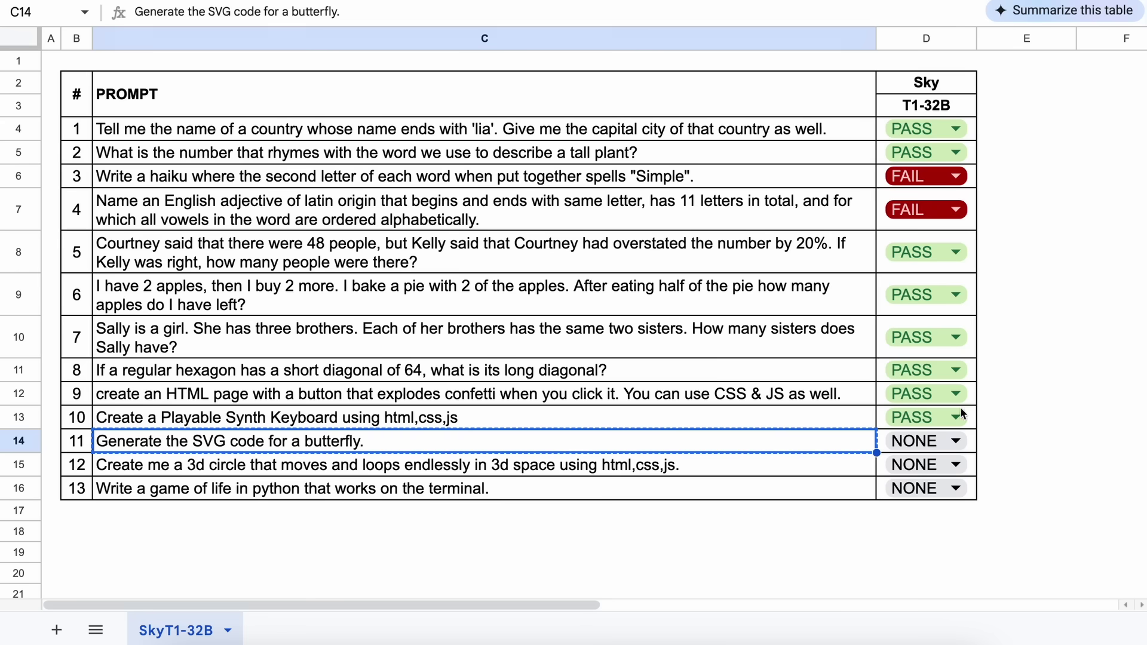
double_click(944, 442)
left_click(942, 470)
Copy and test the 3D circle prompt, then score prompt 12 as PASS
left_click(123, 473)
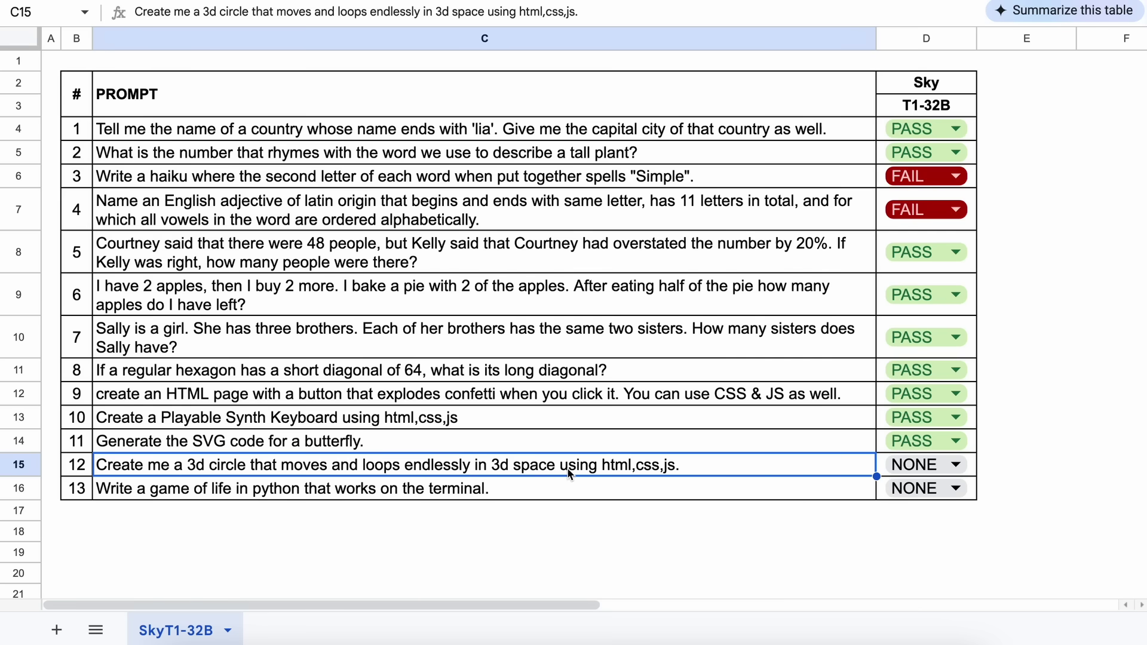
key("ctrl+c")
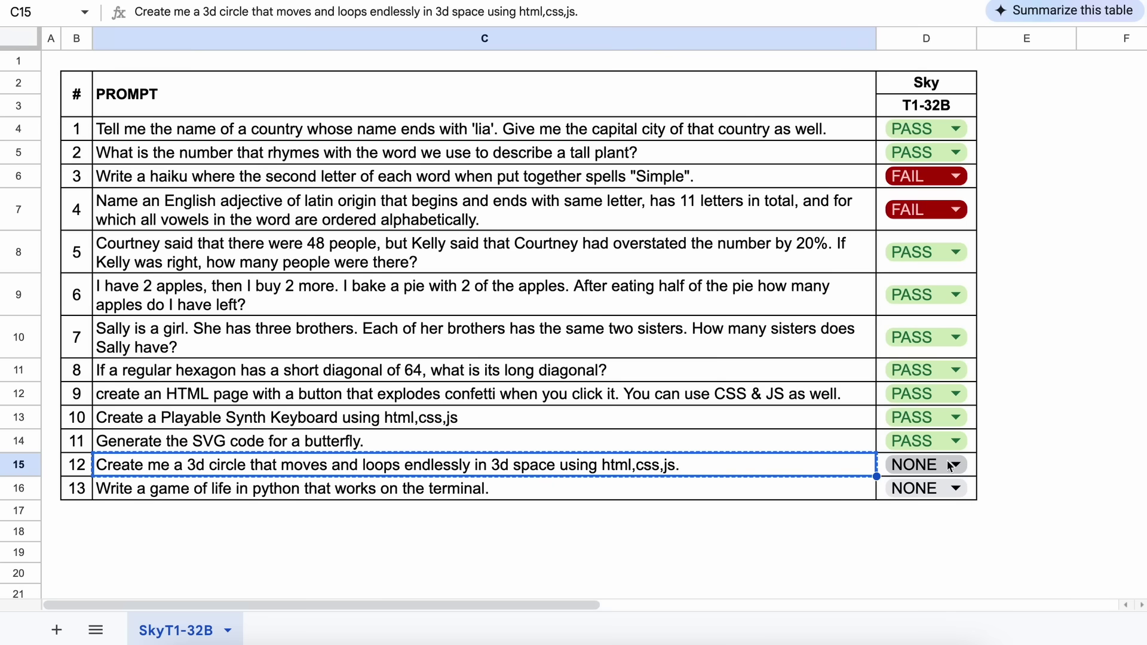
left_click(948, 472)
left_click(947, 437)
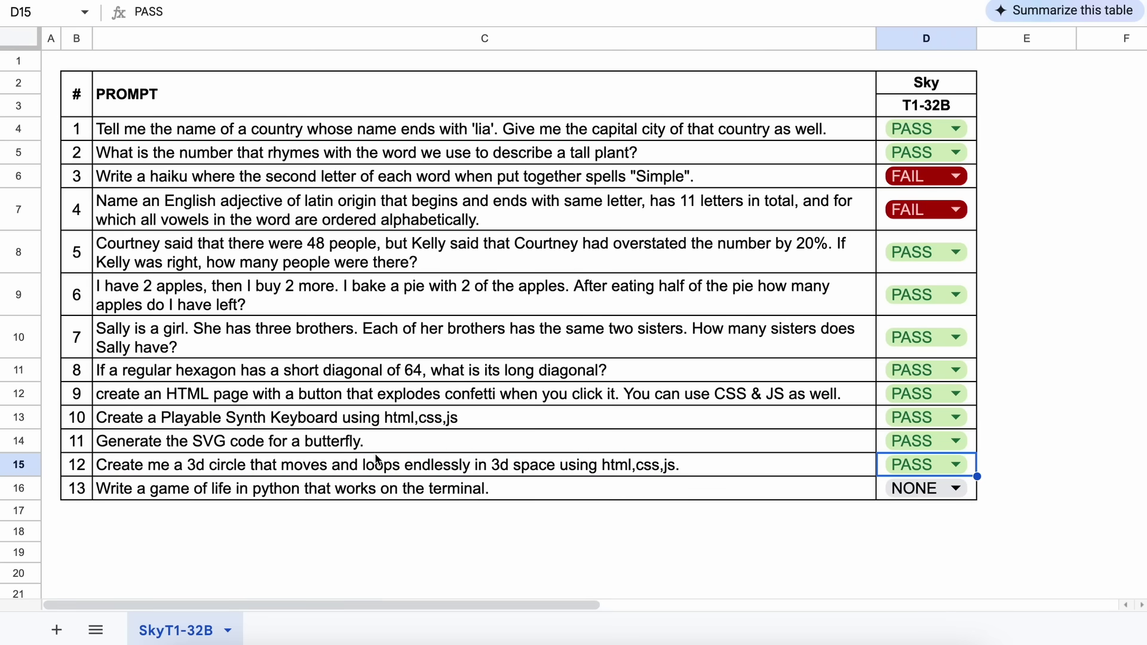
left_click(110, 493)
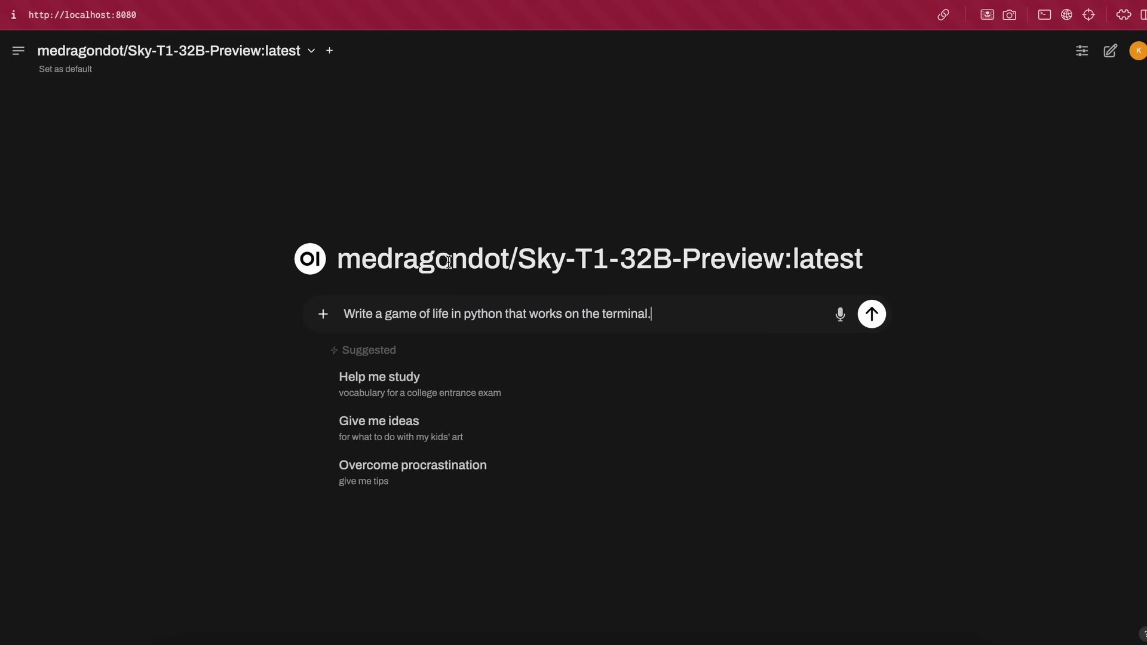
Send the Game of Life prompt and scroll through the Python code reply
key("Return")
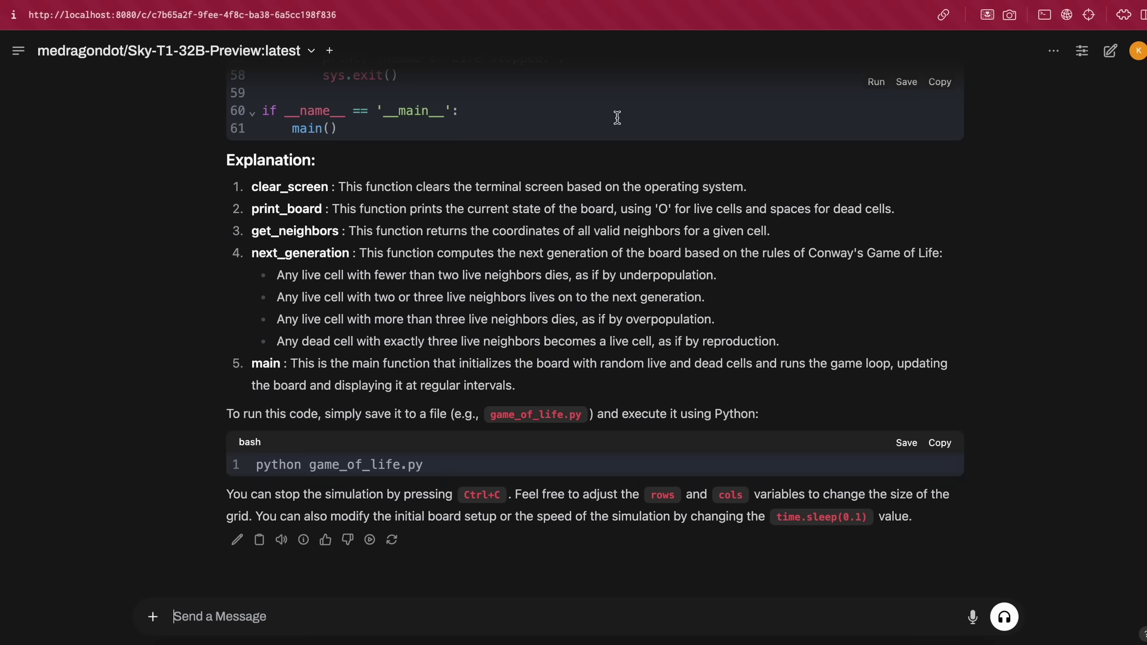
scroll(617, 117, "up", 10)
scroll(617, 117, "up", 5)
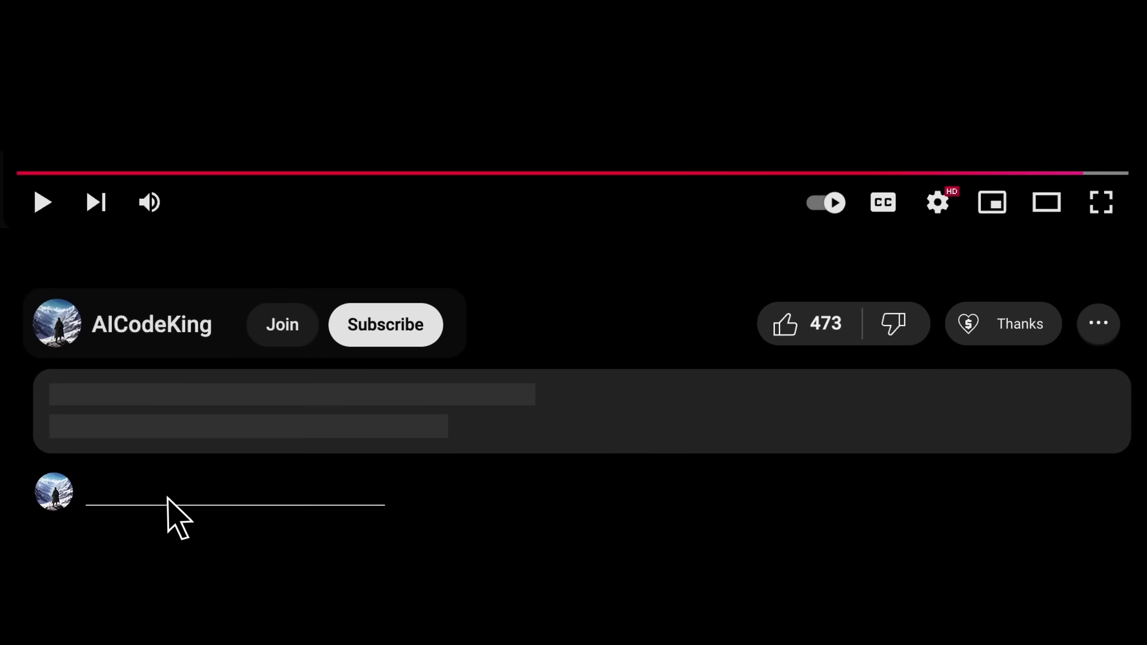
Subscribe to the channel, raise the Thanks tip slider from $2 to $10, and view the $4.99–$49.99 membership tiers
left_click(416, 336)
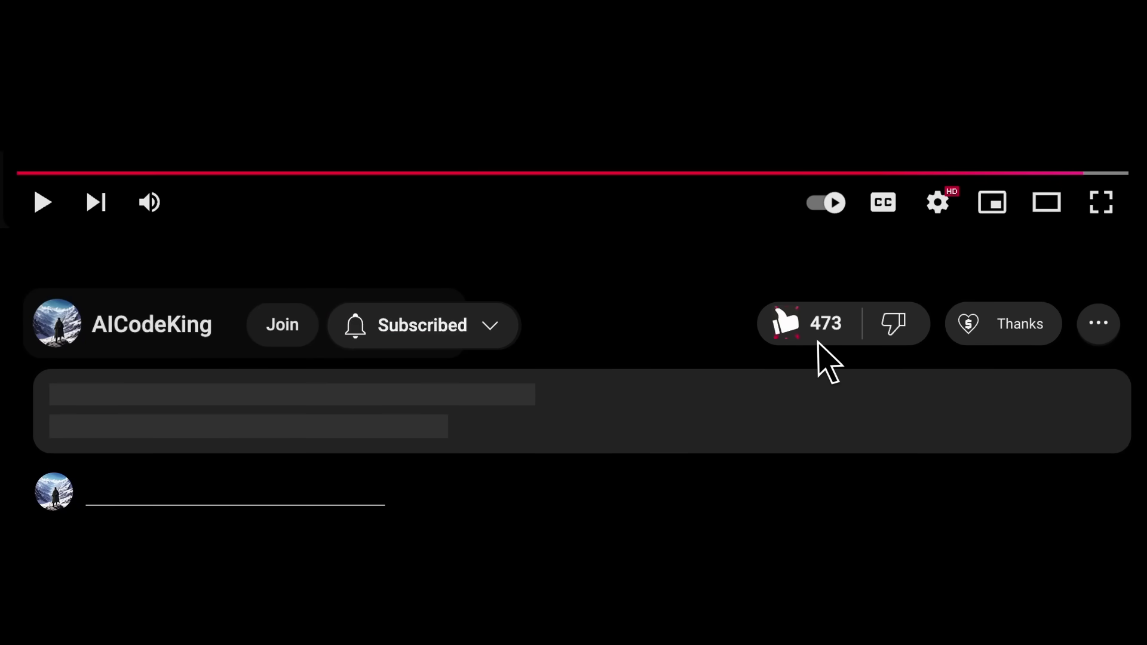
left_click(1009, 338)
left_click_drag(298, 379, 402, 380)
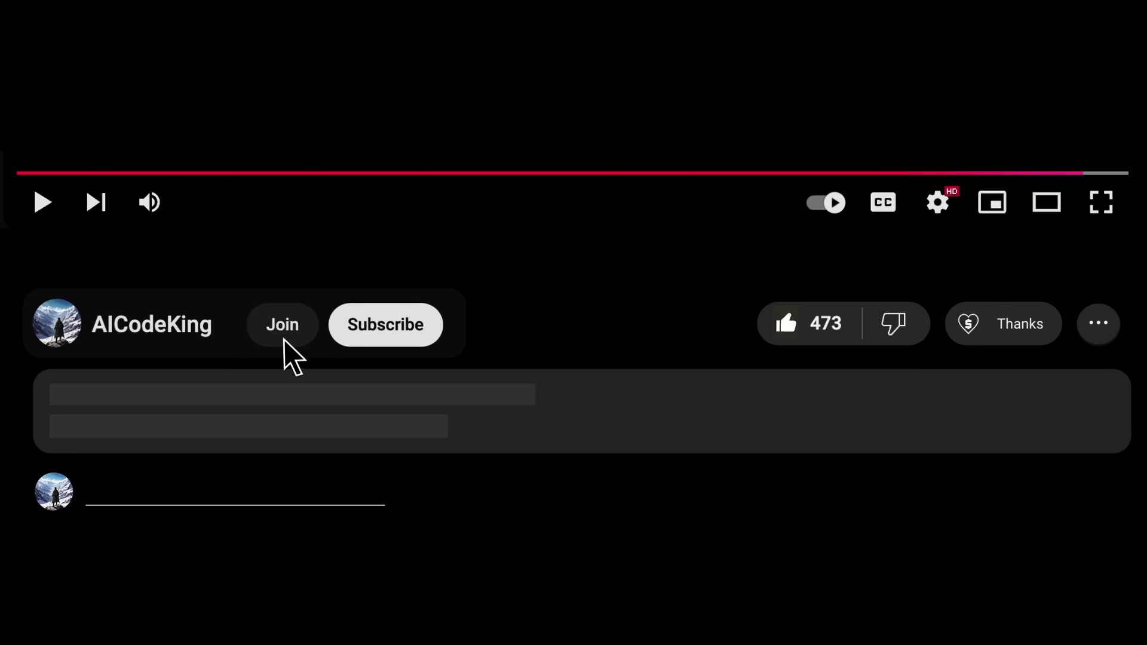
left_click(285, 343)
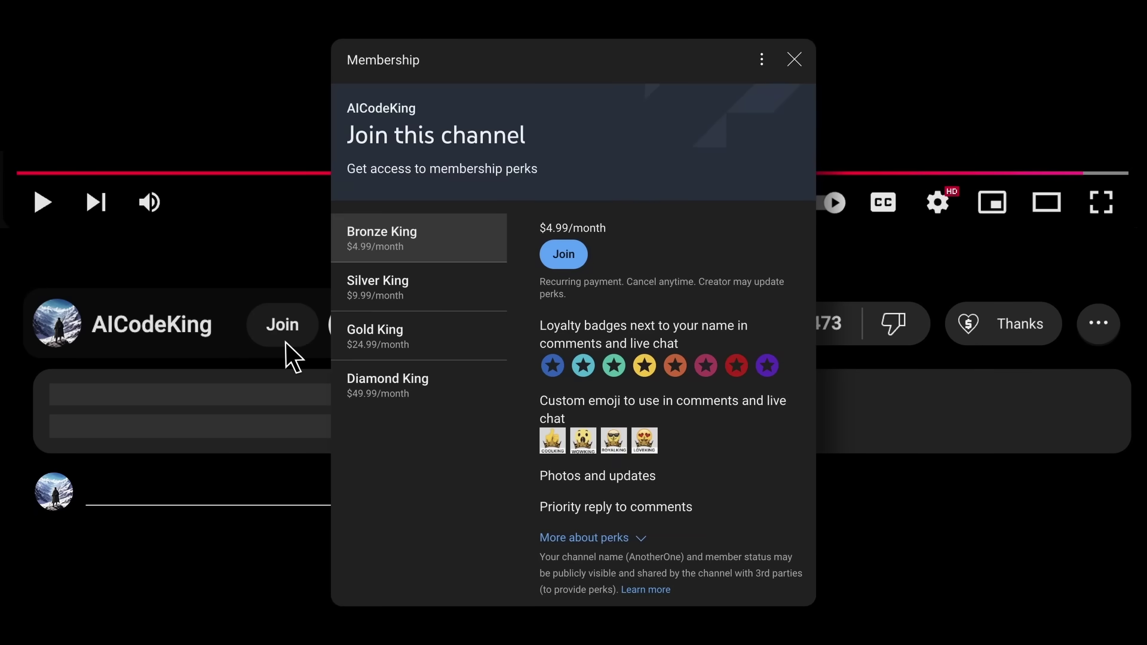